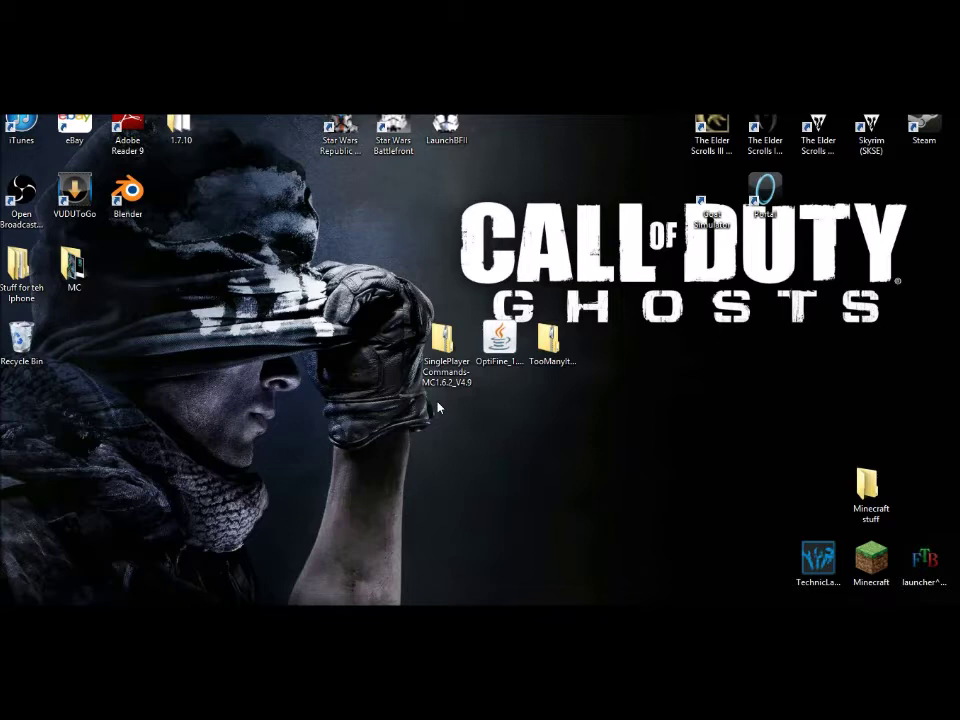
left_click_drag(395, 375, 631, 355)
left_click(475, 493)
mouse_move(96, 622)
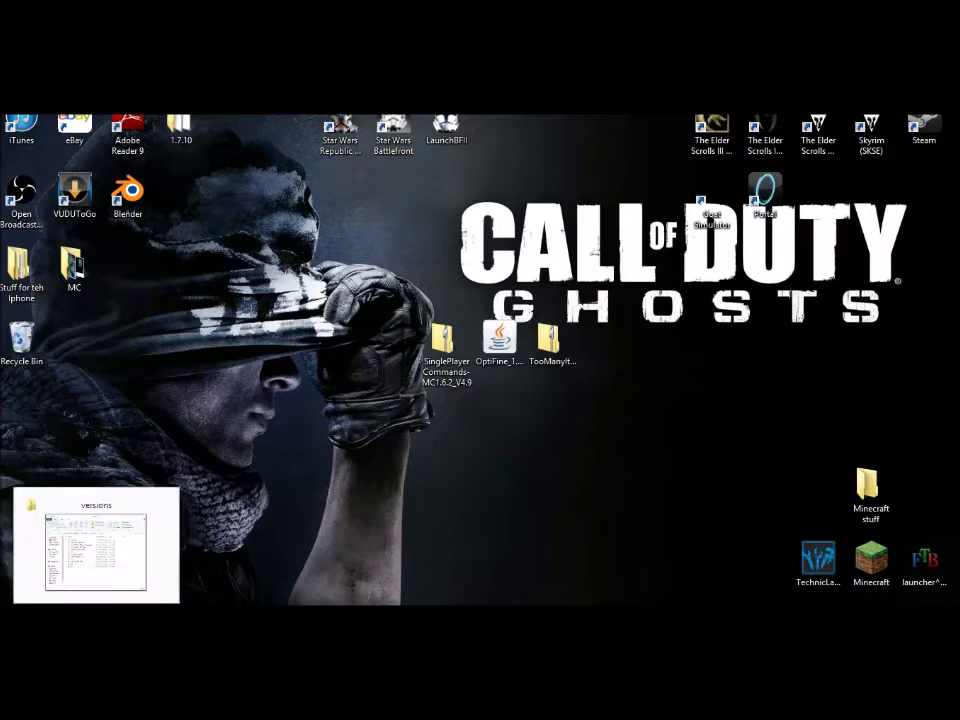
left_click(96, 550)
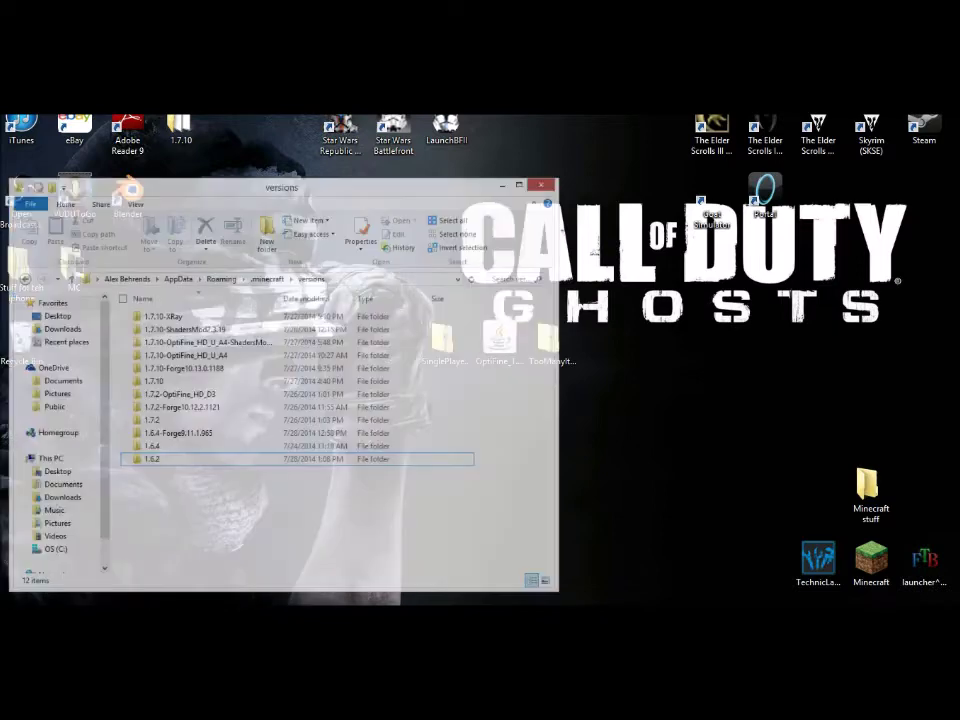
left_click(240, 230)
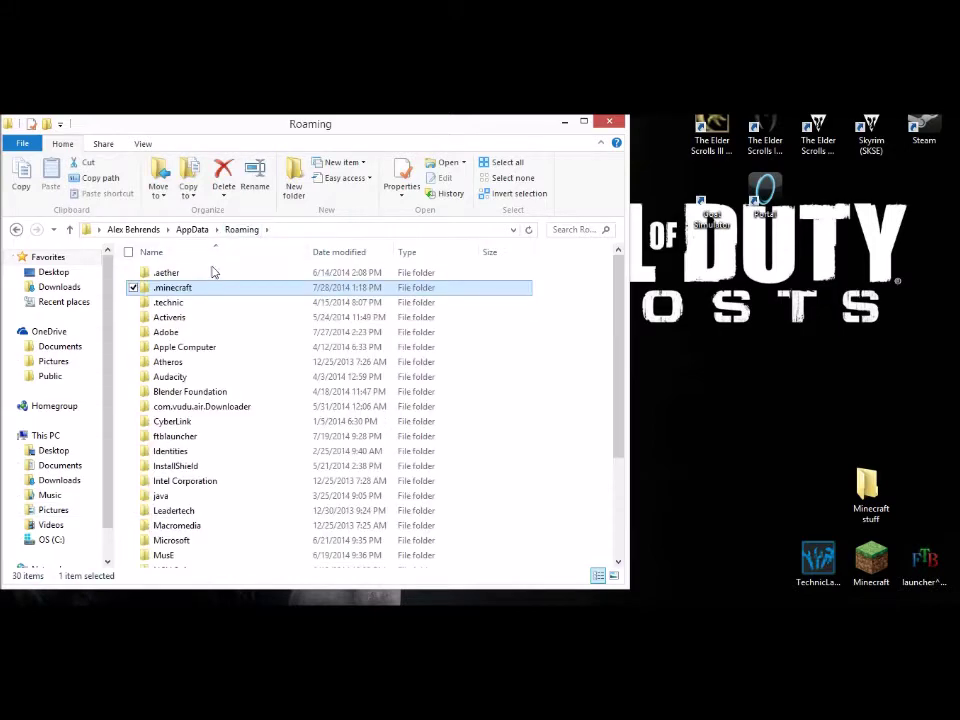
left_click(610, 121)
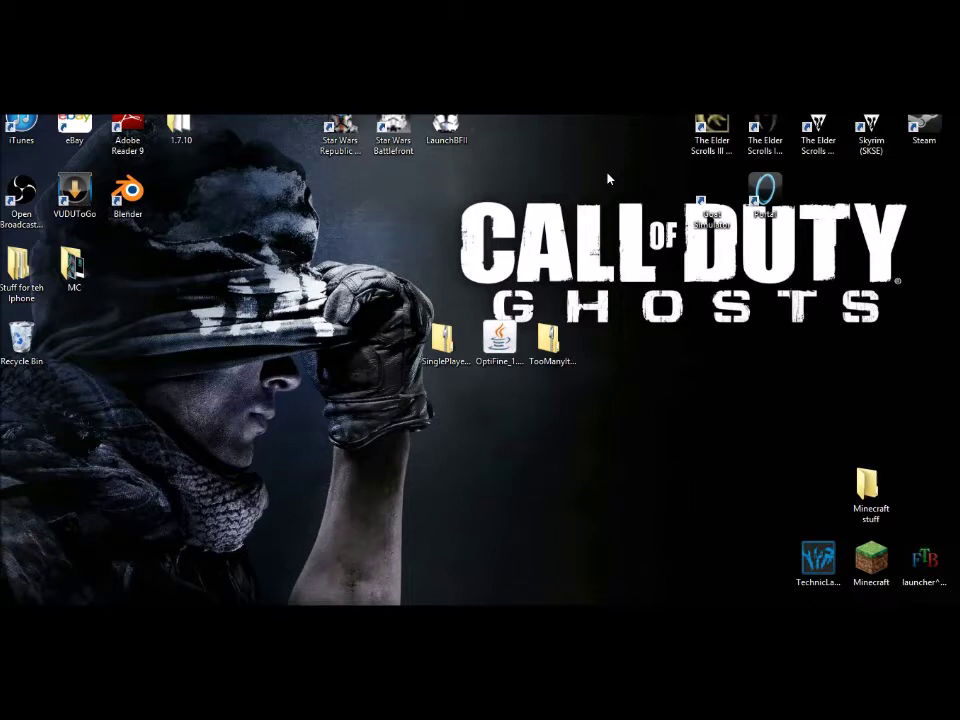
Step: Open the %appdata% location through Run and go to the versions folder inside .minecraft
key("super+r")
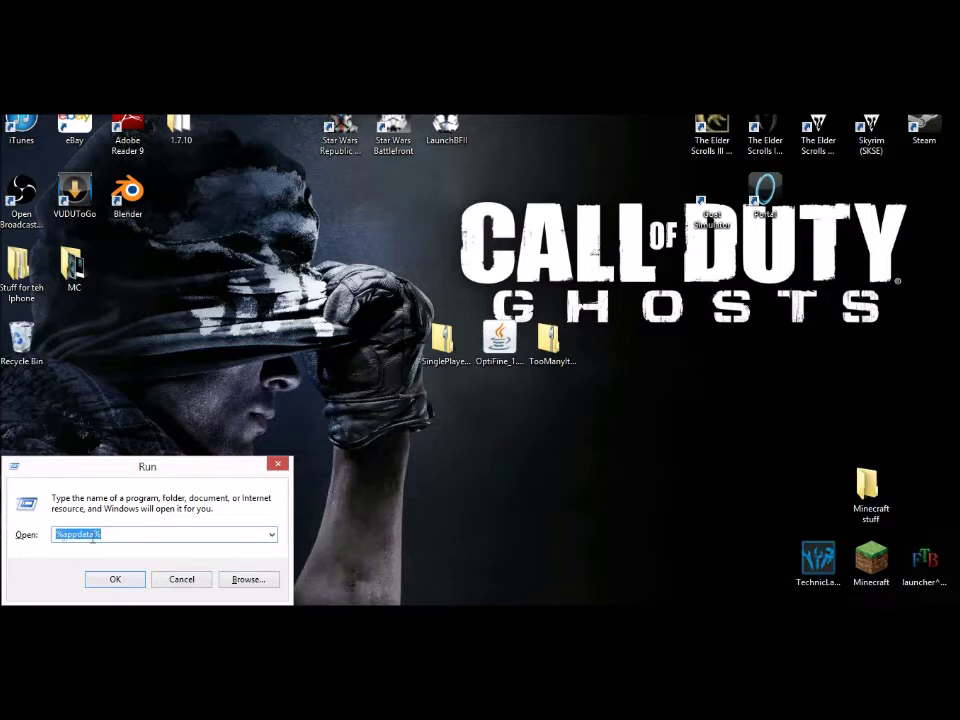
left_click(117, 578)
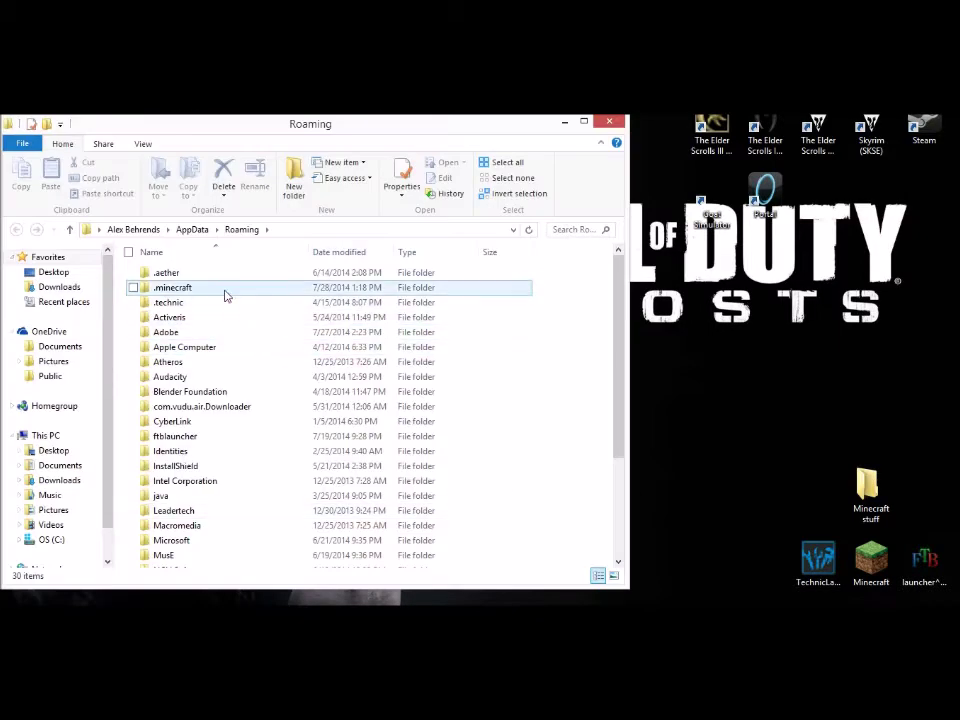
double_click(226, 290)
left_click_drag(518, 135, 640, 116)
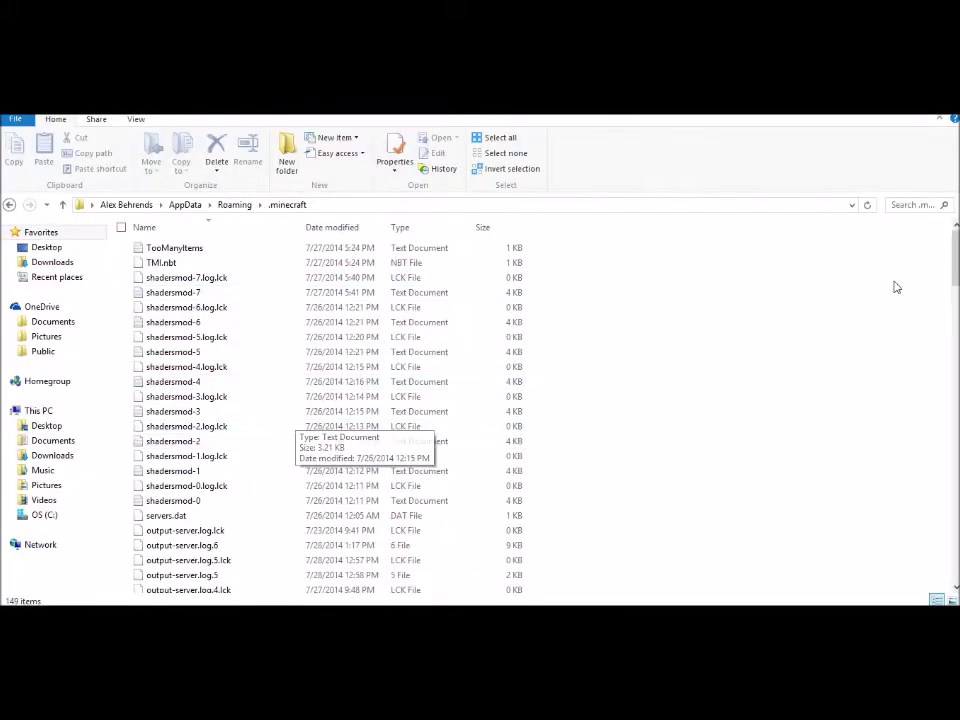
left_click_drag(955, 258, 954, 566)
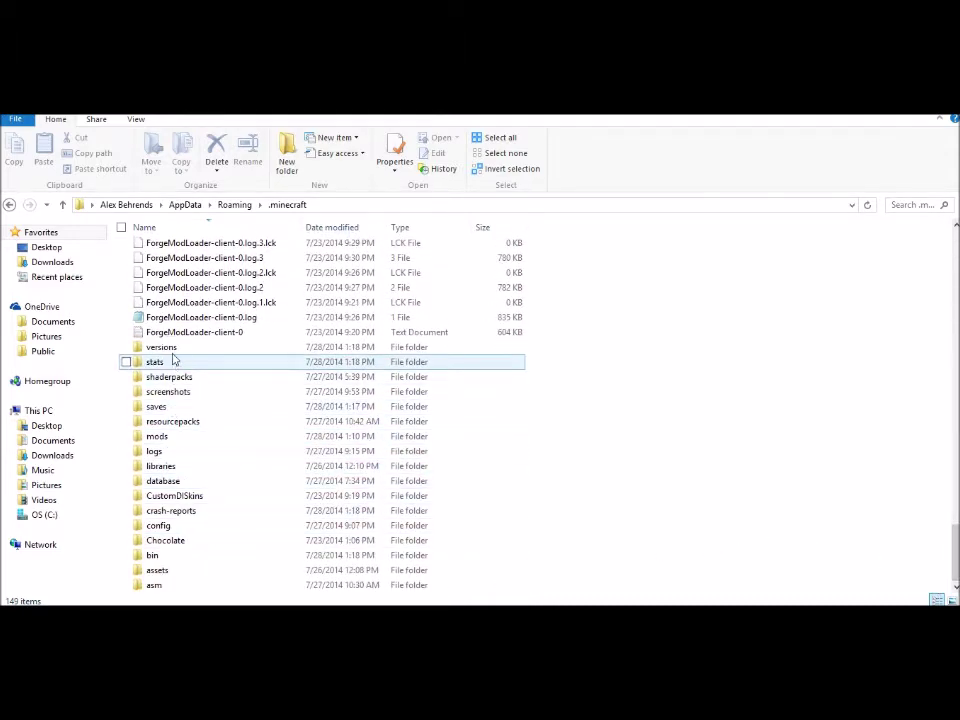
double_click(174, 358)
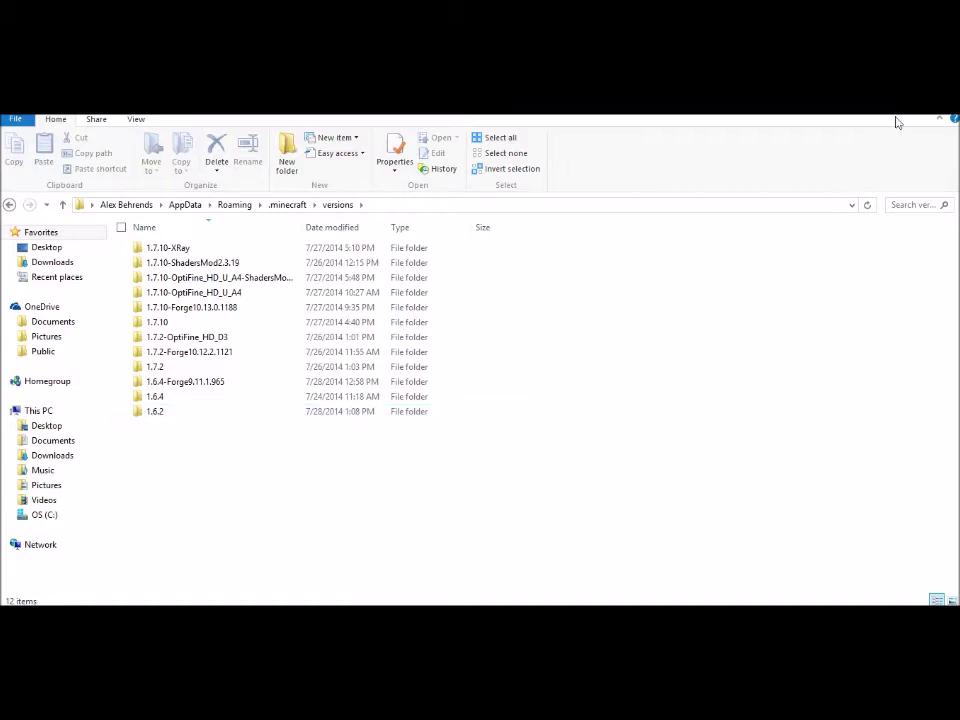
Step: Put the versions folder window out of the way and start the Minecraft launcher
left_click(940, 100)
left_click(871, 560)
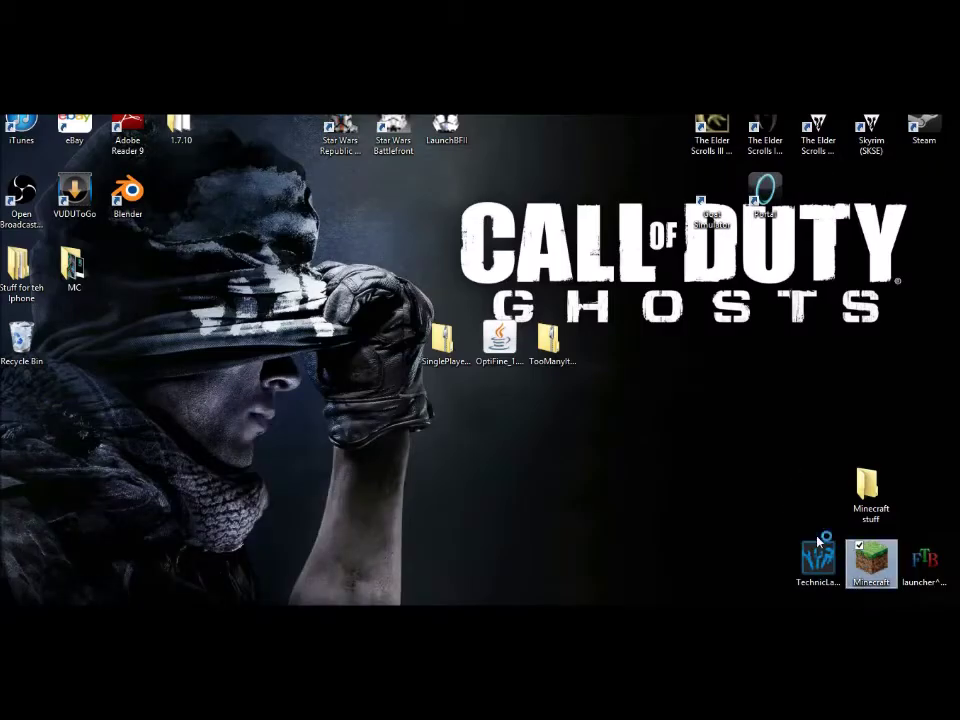
mouse_move(514, 206)
left_mouse_down()
mouse_move(502, 222)
mouse_move(507, 198)
left_mouse_up()
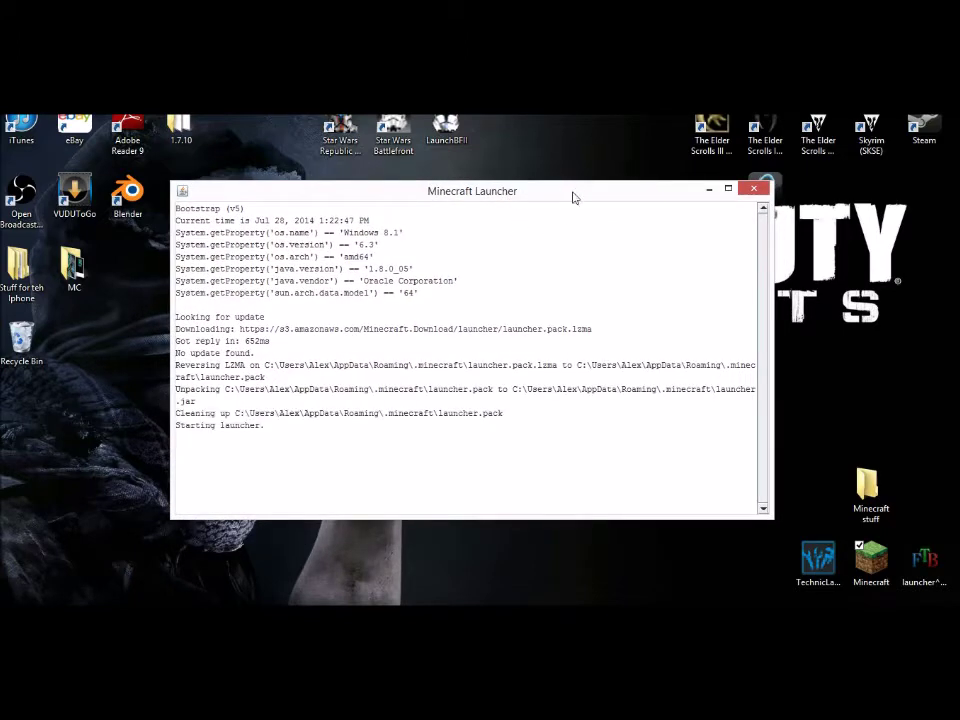
mouse_move(575, 197)
left_mouse_down()
mouse_move(574, 179)
mouse_move(572, 195)
left_mouse_up()
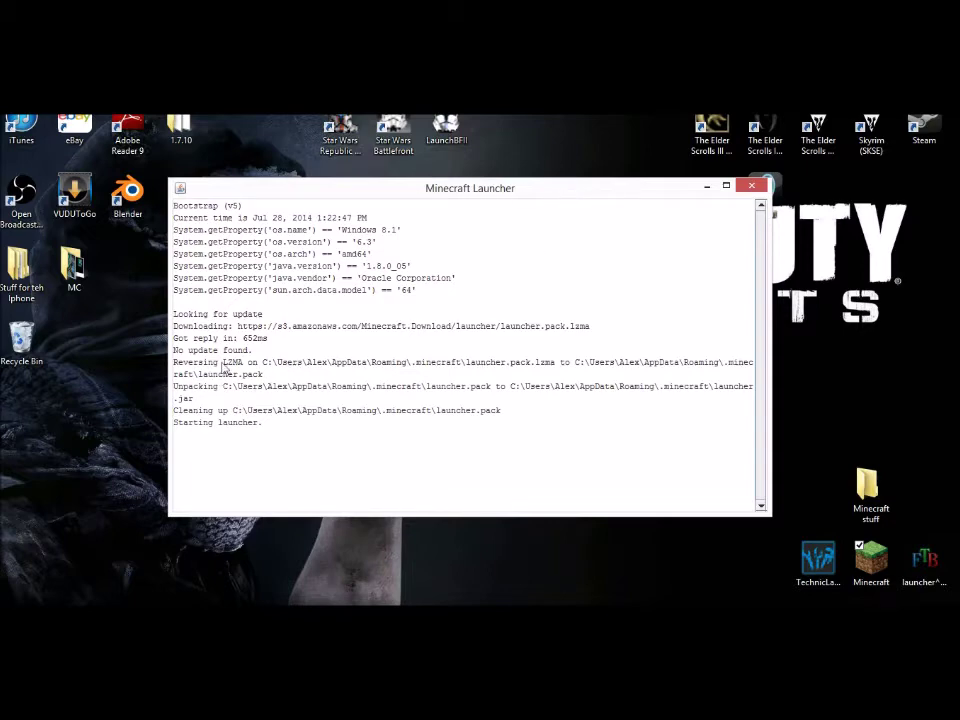
mouse_move(429, 195)
left_mouse_down()
mouse_move(429, 180)
mouse_move(422, 214)
mouse_move(439, 193)
left_mouse_up()
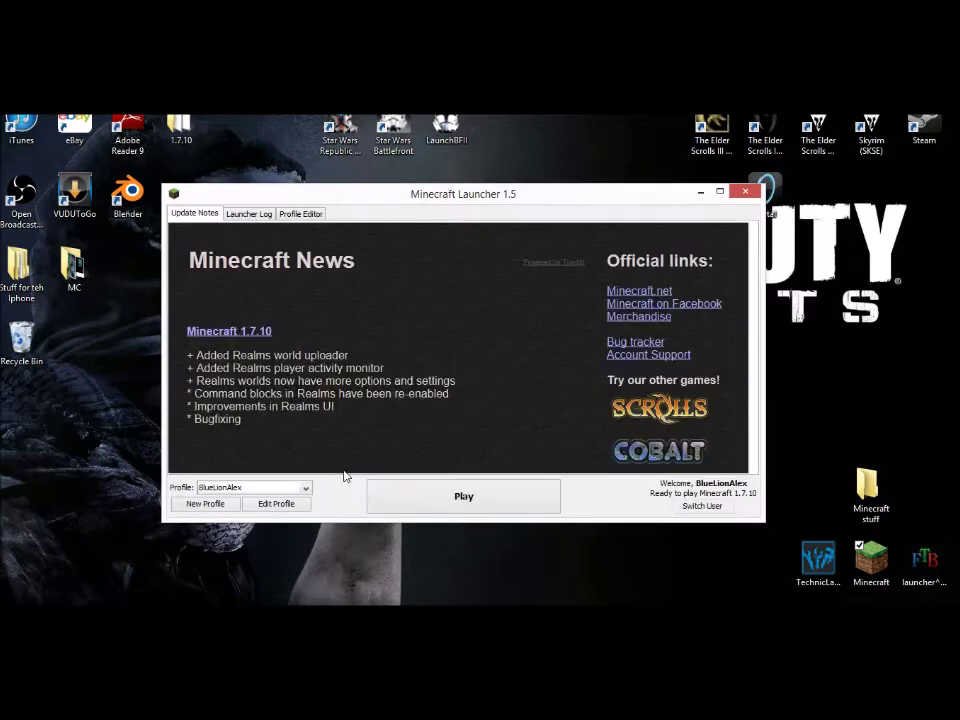
Step: Set the current launcher profile to use version release 1.6.2 and save the profile
left_click(277, 505)
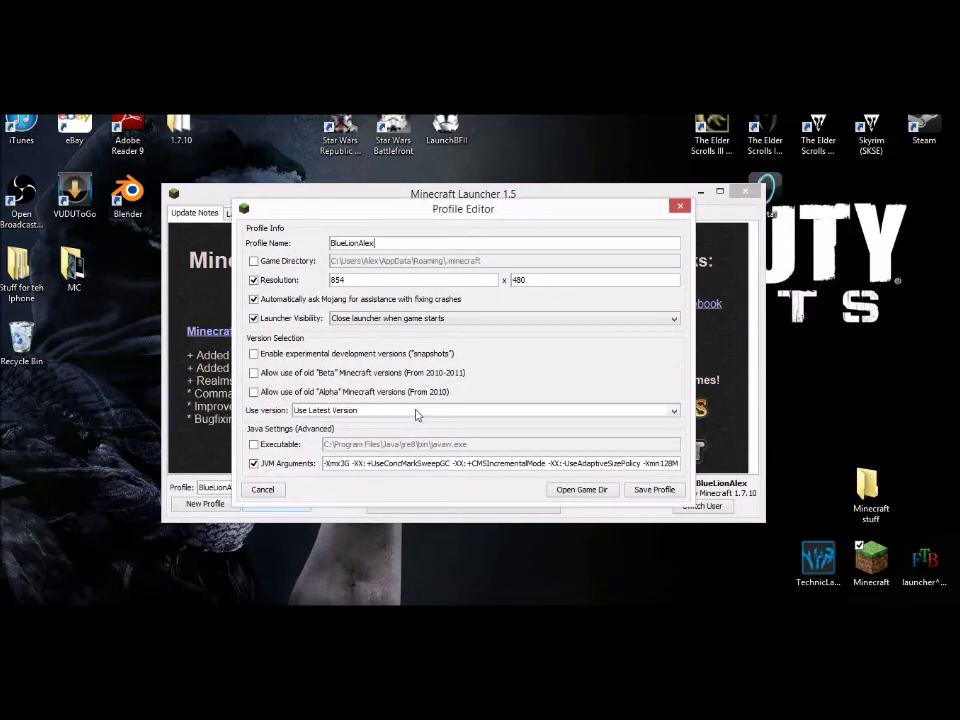
left_click(470, 411)
left_click_drag(674, 437, 671, 468)
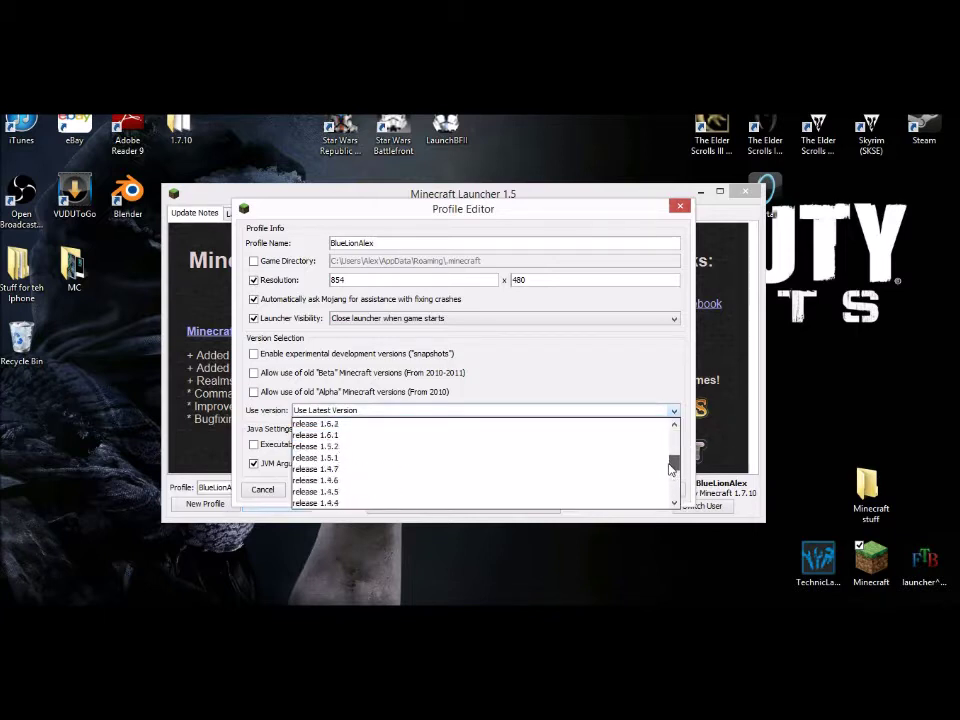
left_click(358, 426)
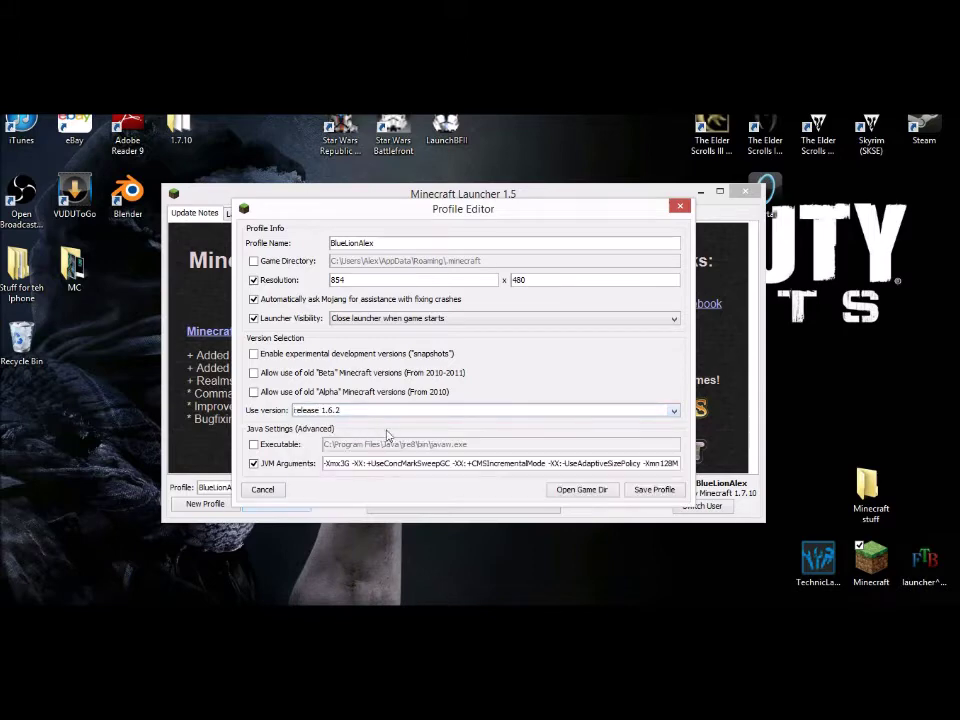
left_click(645, 490)
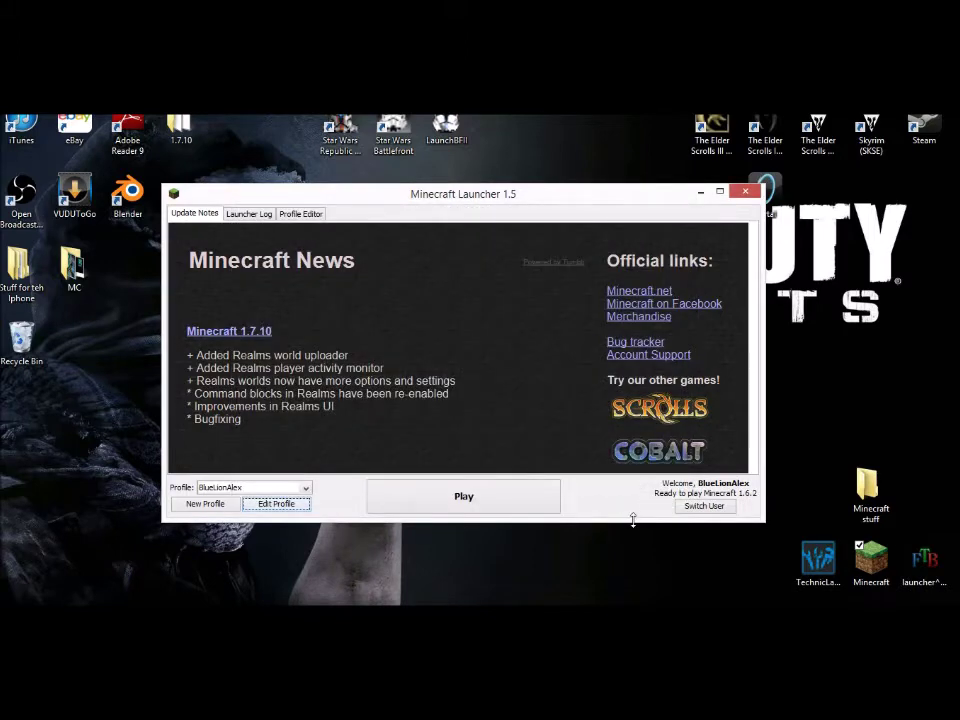
Step: Run Minecraft 1.6.2 once up to its title screen, close the game, and return to the versions folder
left_click(471, 503)
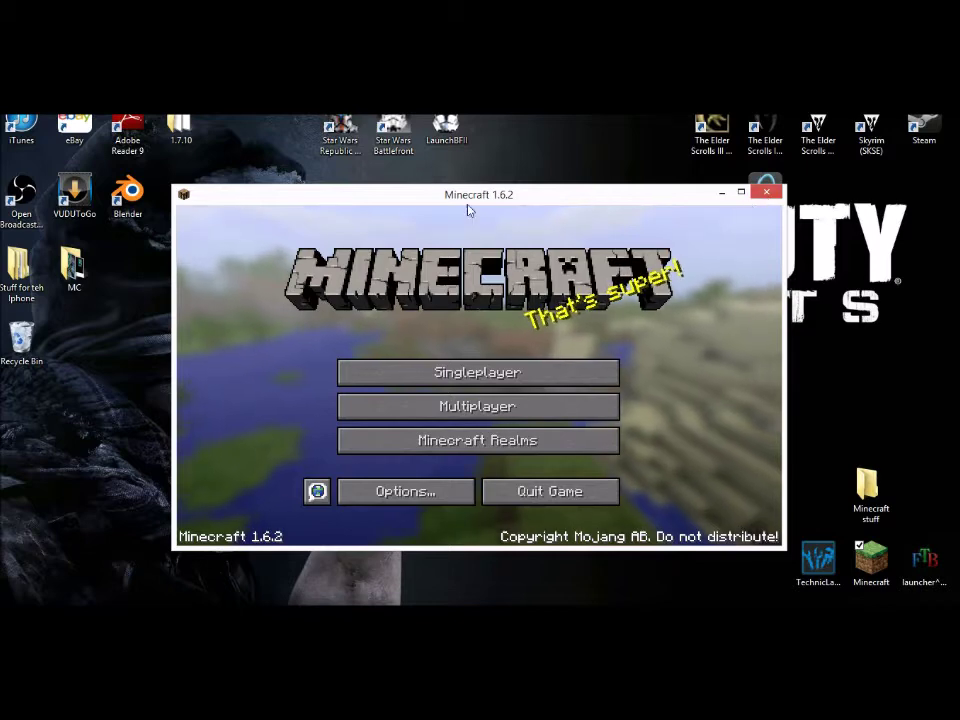
left_click(766, 195)
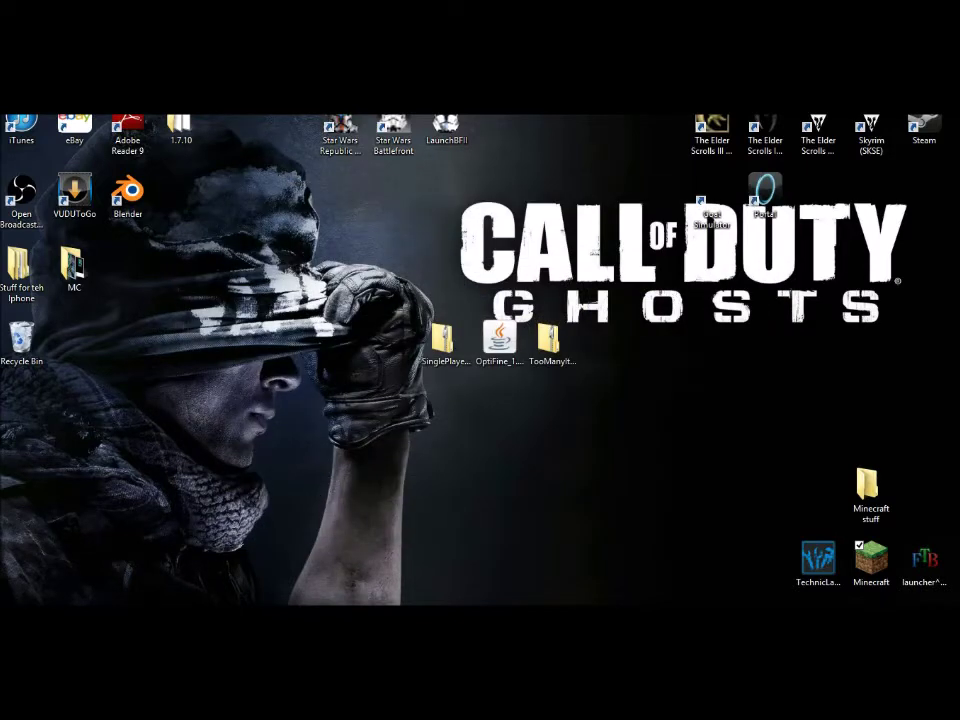
left_click(140, 600)
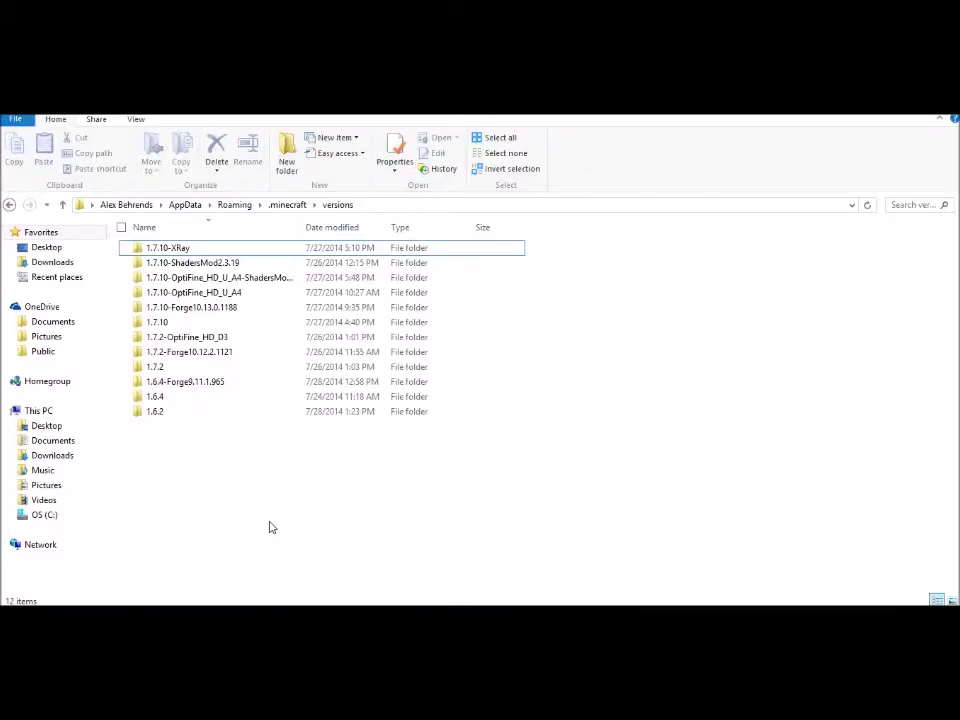
Step: Duplicate the 1.6.2 folder within the versions folder
left_click(381, 418)
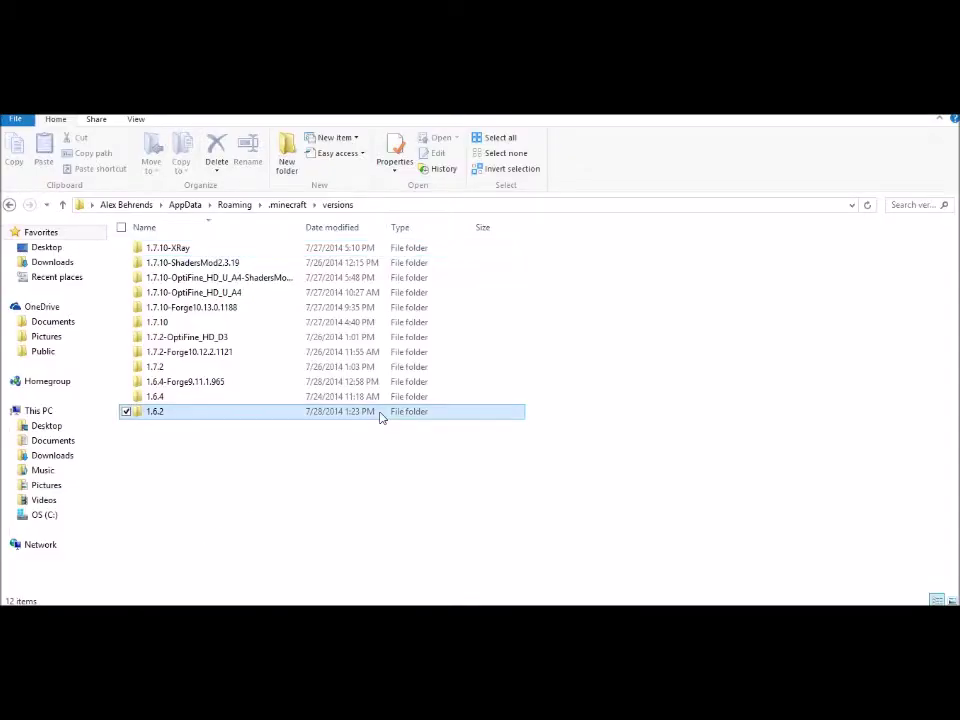
right_click(381, 417)
left_click(326, 336)
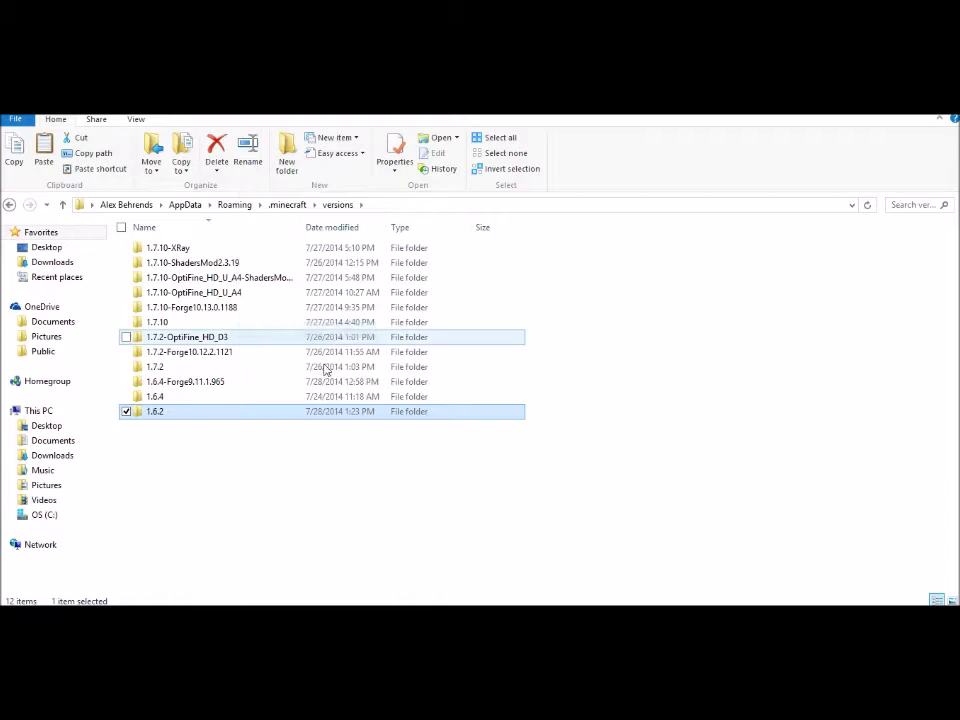
left_click(297, 463)
right_click(285, 467)
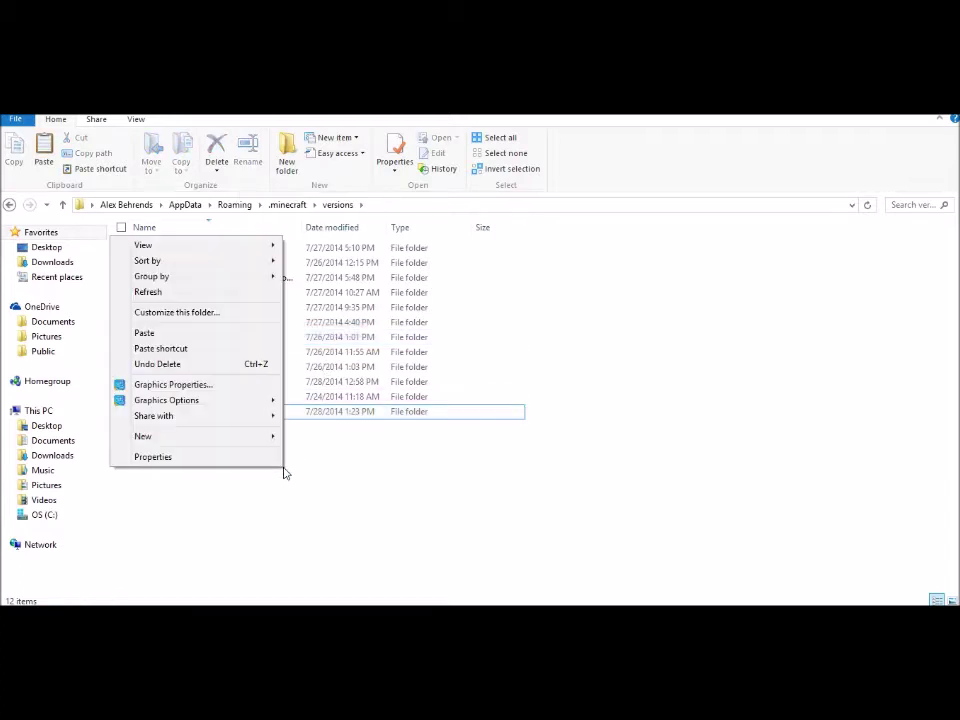
left_click(199, 333)
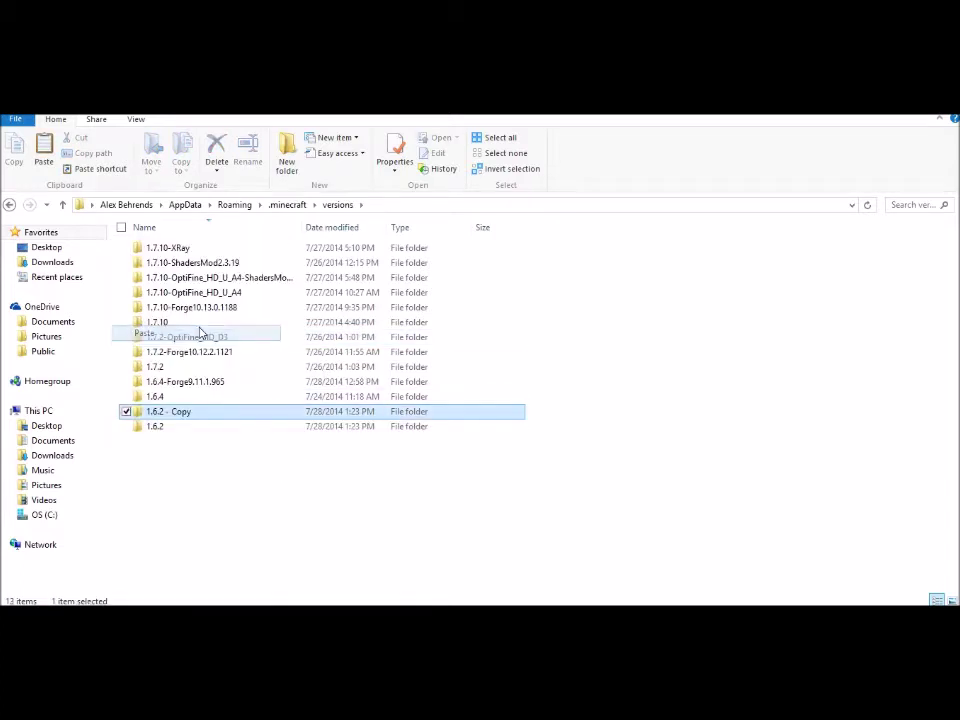
Step: Rename the copied 1.6.2 folder to 1.6.2SPC
right_click(222, 419)
left_click(176, 384)
left_click_drag(206, 411, 175, 411)
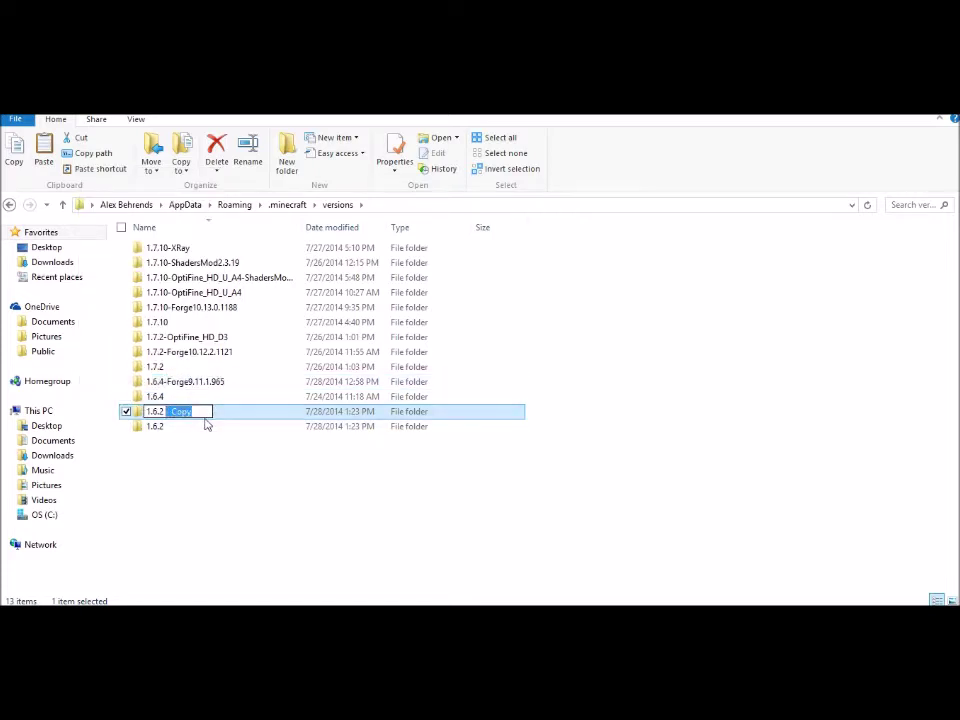
type("SPC")
left_click(167, 411)
key("BackSpace")
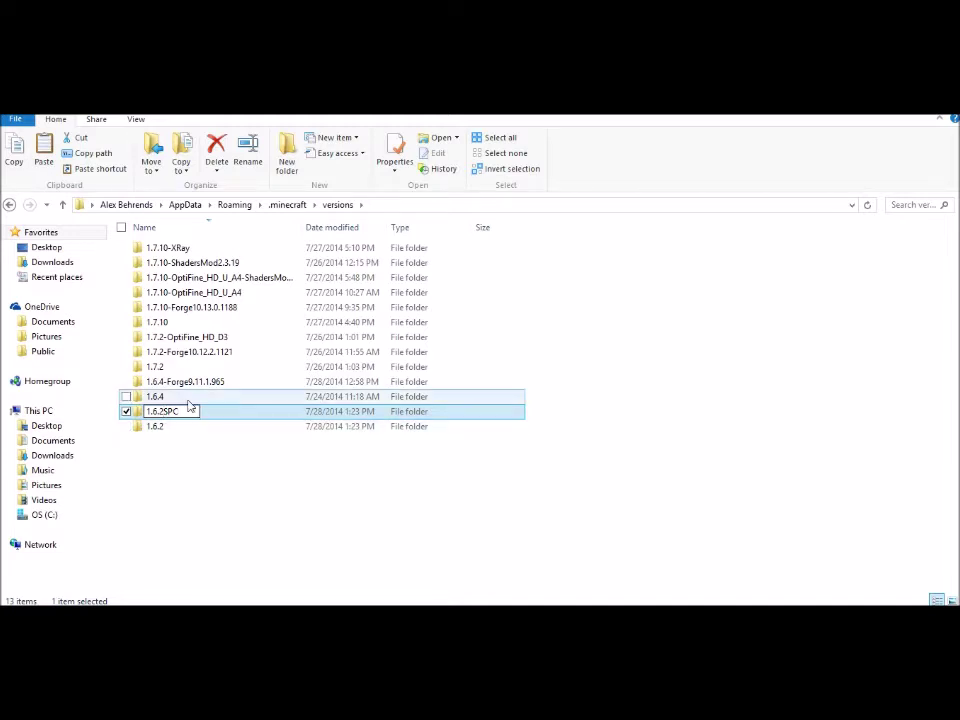
double_click(183, 411)
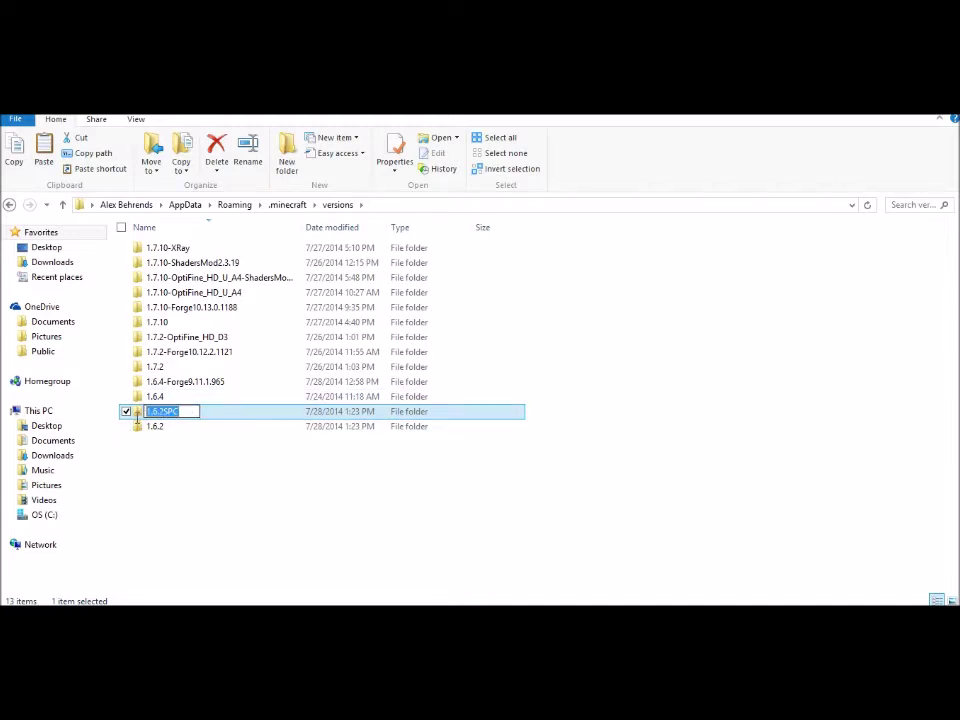
left_click(188, 497)
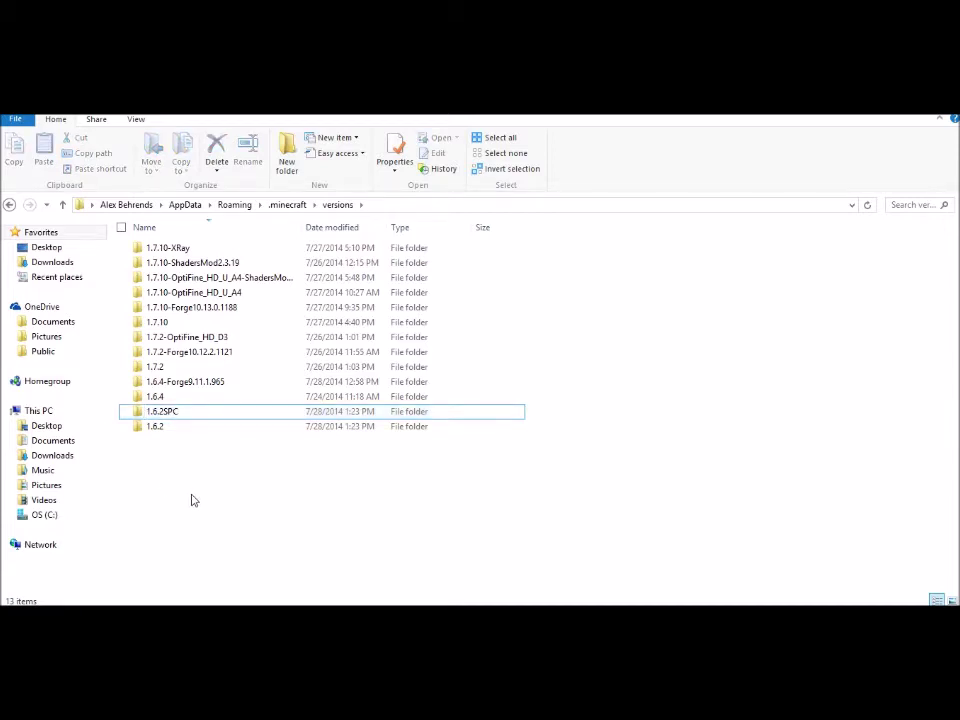
Step: Open the 1.6.2SPC folder and rename its JSON file to 1.6.2SPC
left_click(193, 414)
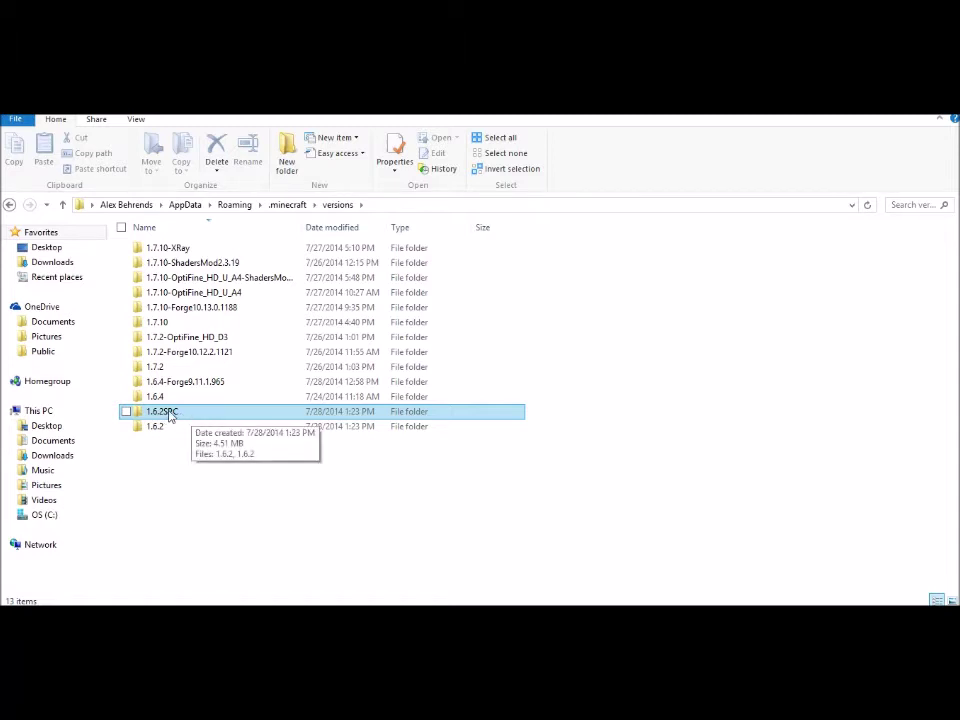
double_click(242, 414)
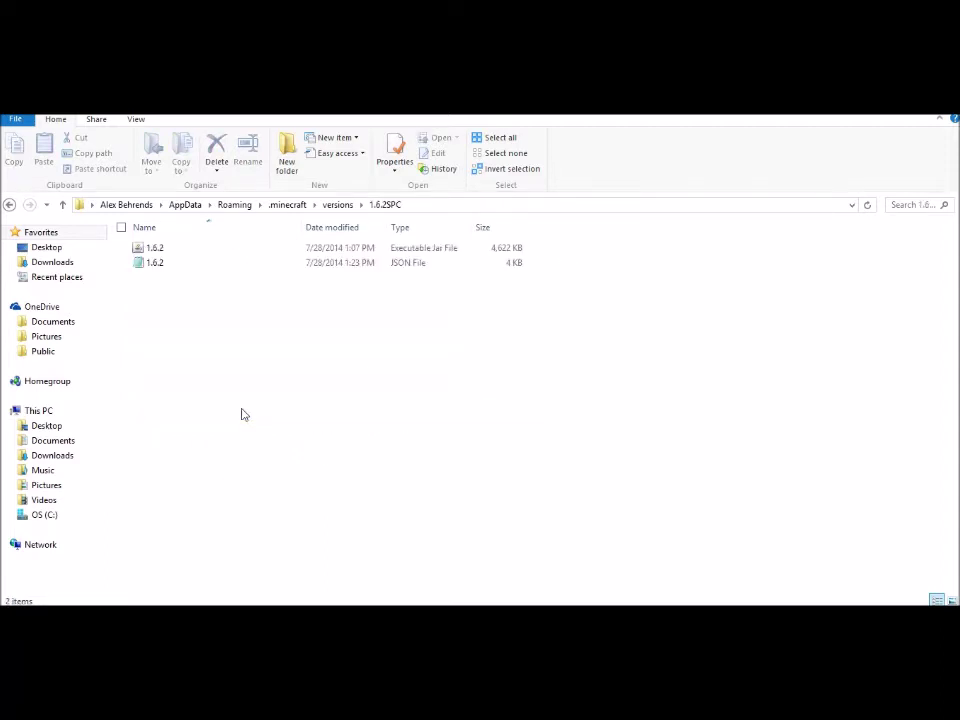
left_click(165, 263)
right_click(165, 263)
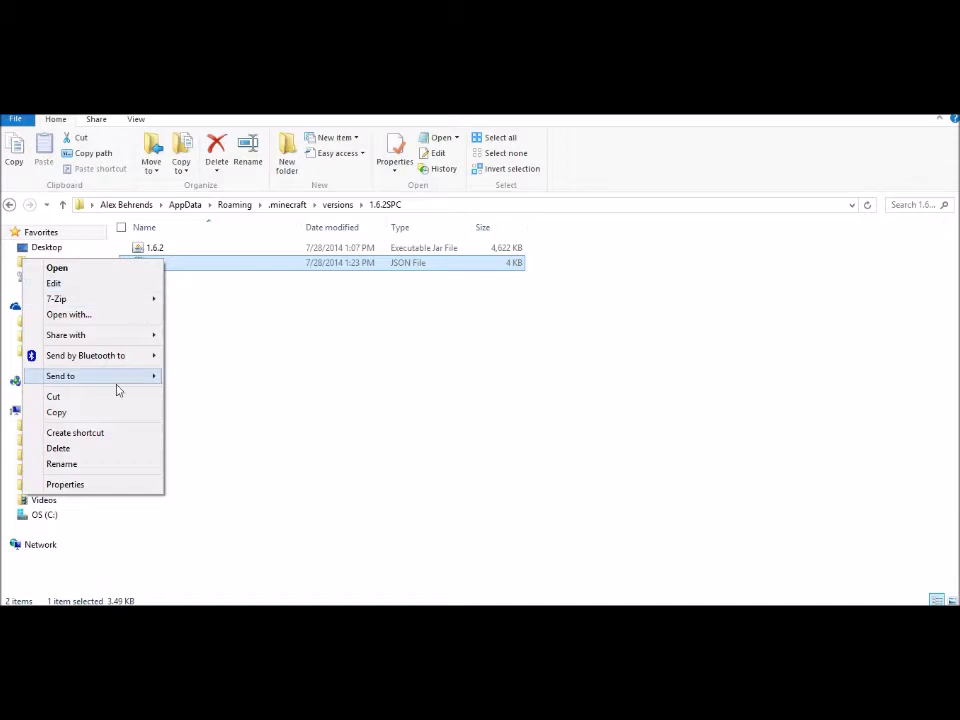
left_click(103, 463)
key("Right")
type("SPC")
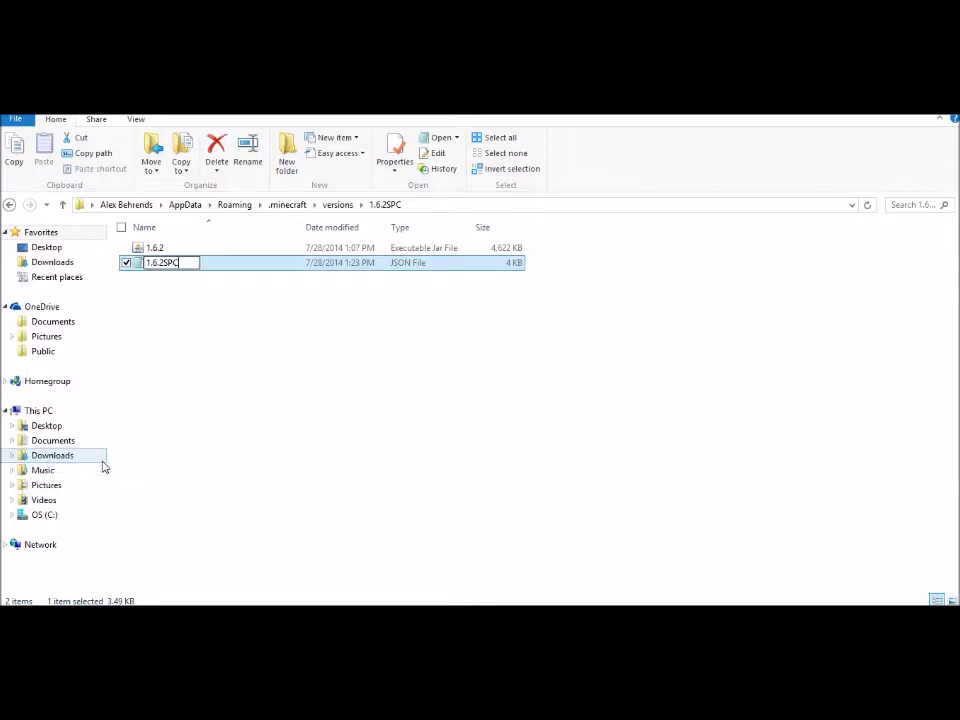
key("Return")
Step: Rename the executable Jar file in the 1.6.2SPC folder to 1.6.2SPC
right_click(184, 252)
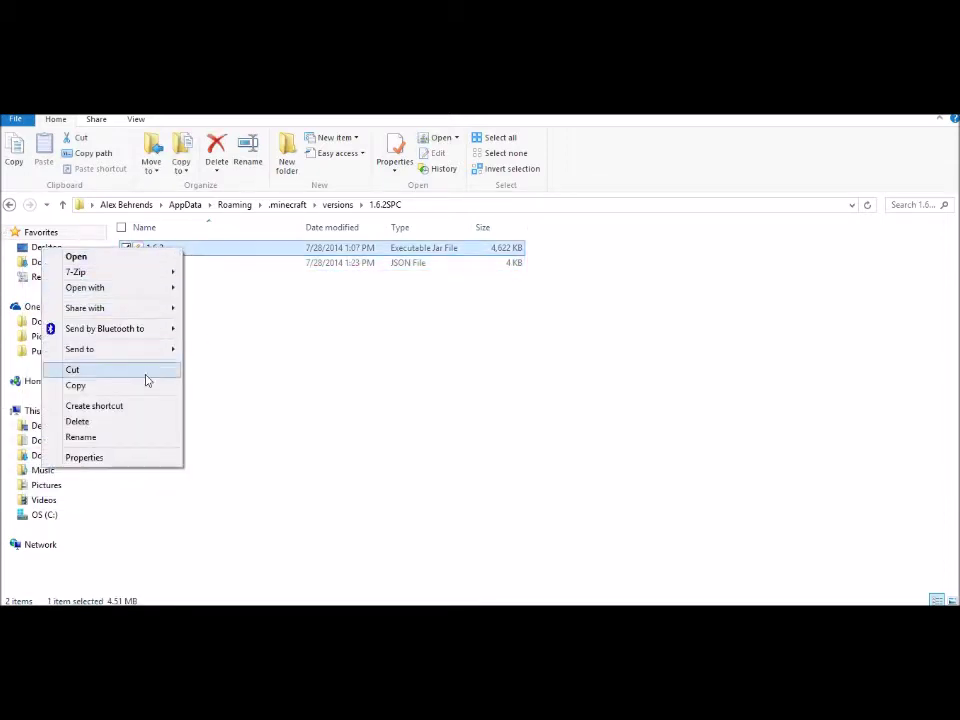
left_click(133, 439)
key("Right")
type("SPC")
key("Return")
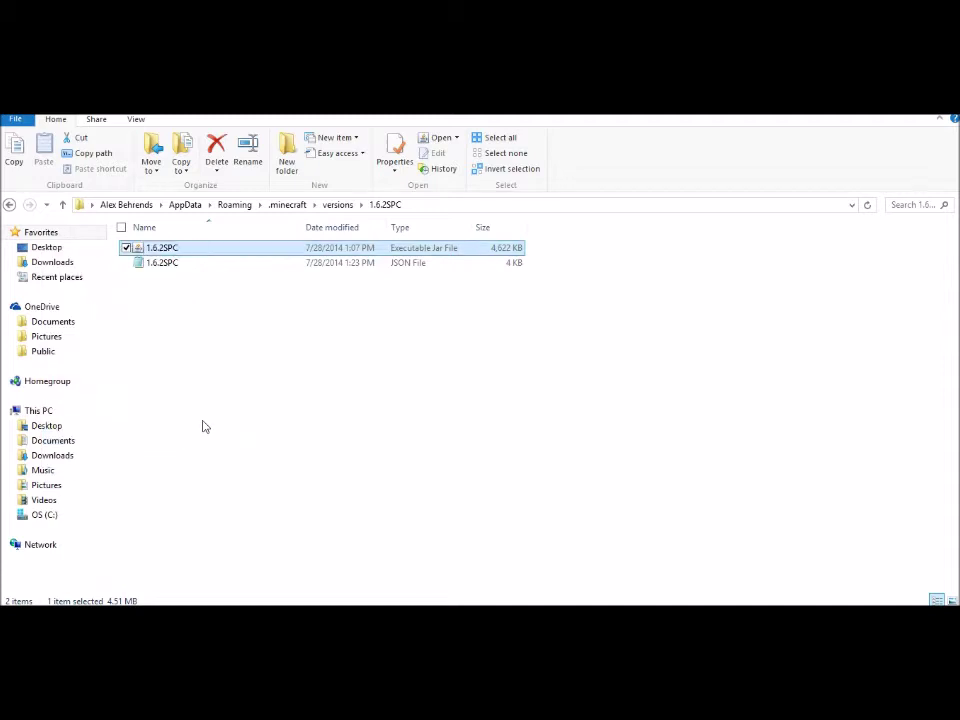
Step: Open the 1.6.2SPC JSON file in Notepad, change its id to 1.6.2SPC, save and close it, and show the desktop
double_click(419, 268)
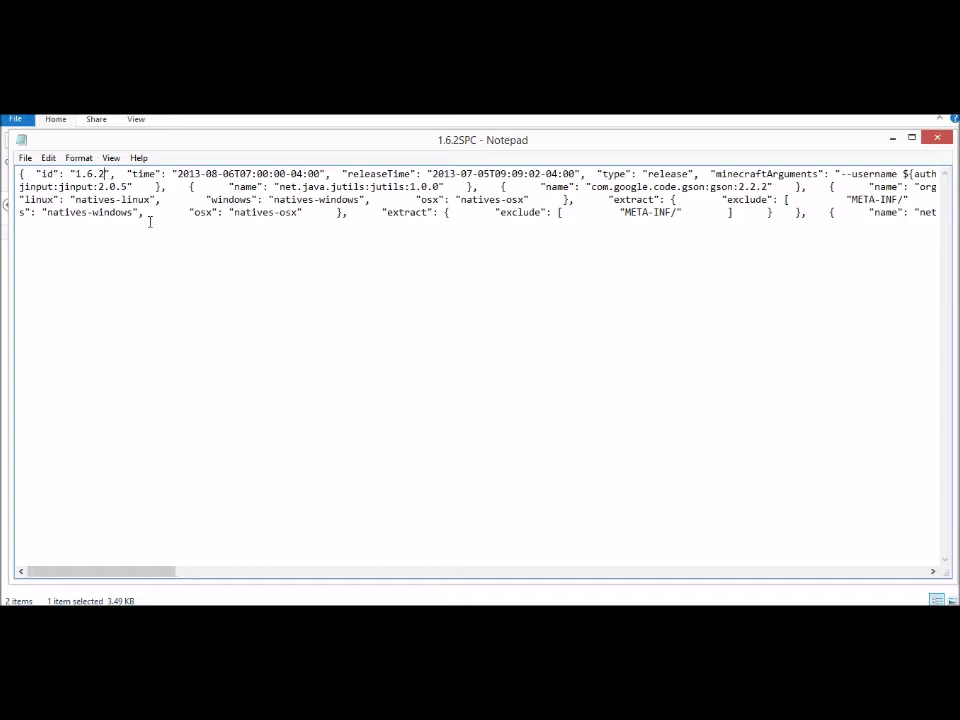
type("SPC")
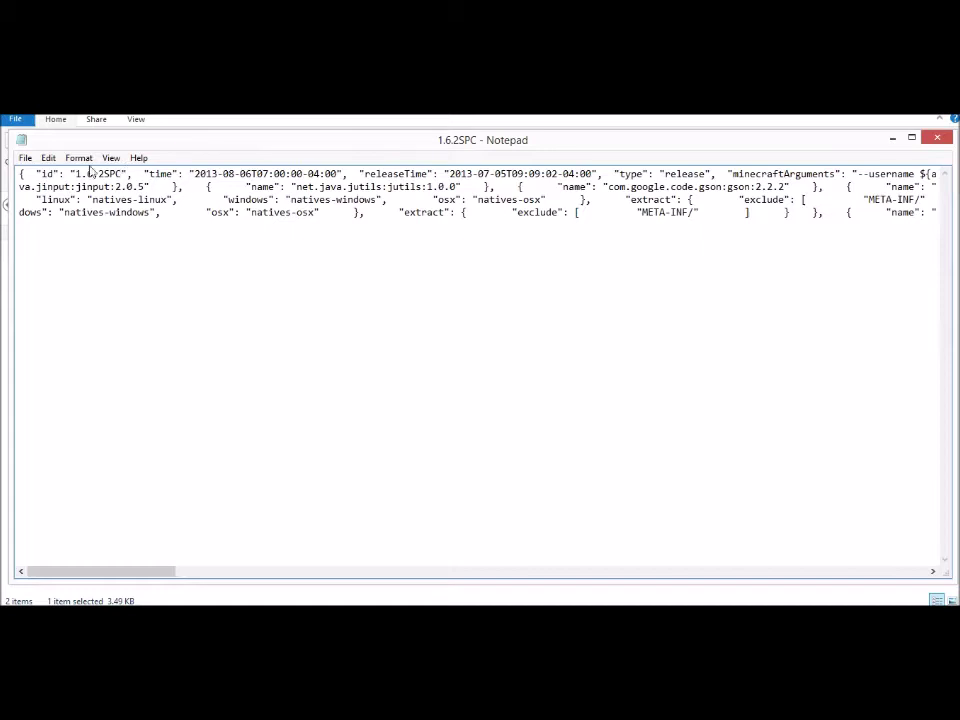
left_click(25, 158)
left_click(32, 204)
left_click(937, 138)
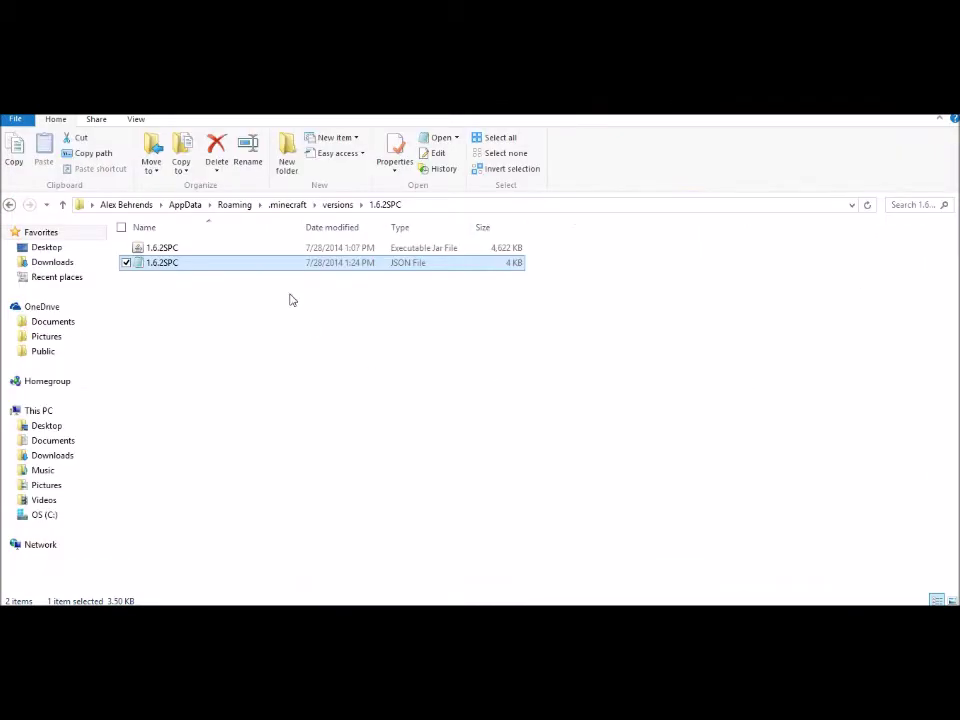
left_click(669, 302)
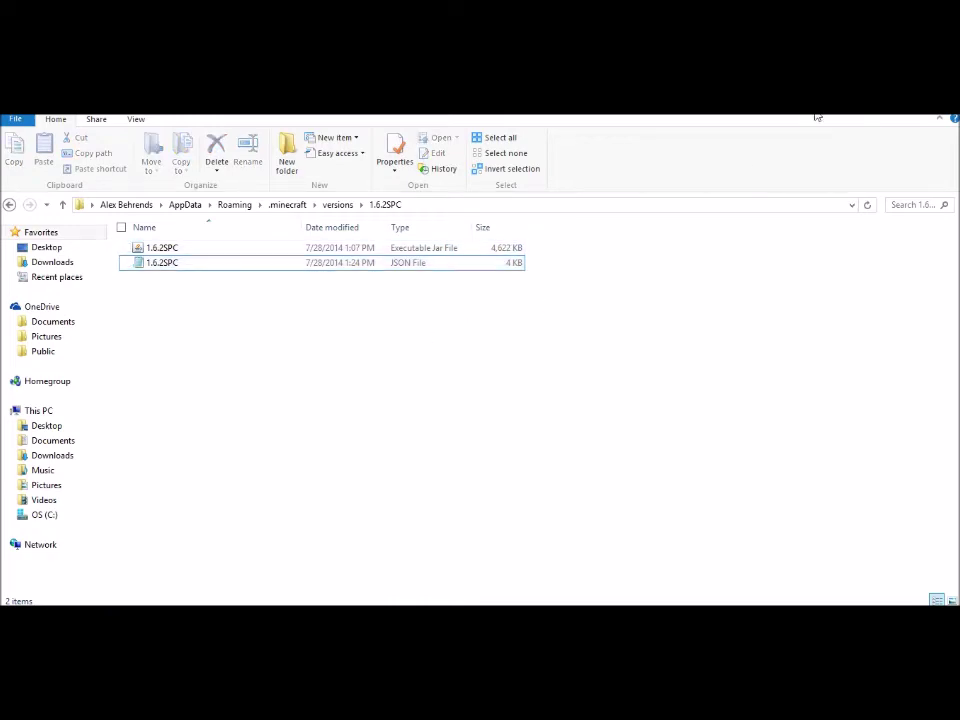
key("super+d")
right_click(444, 230)
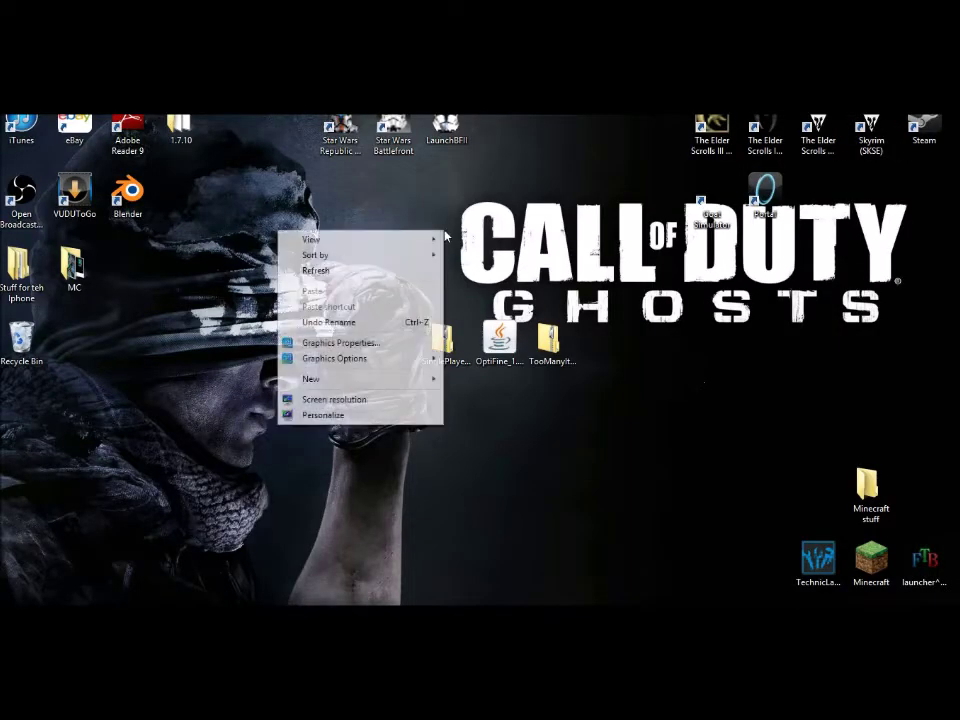
key("Escape")
right_click(447, 345)
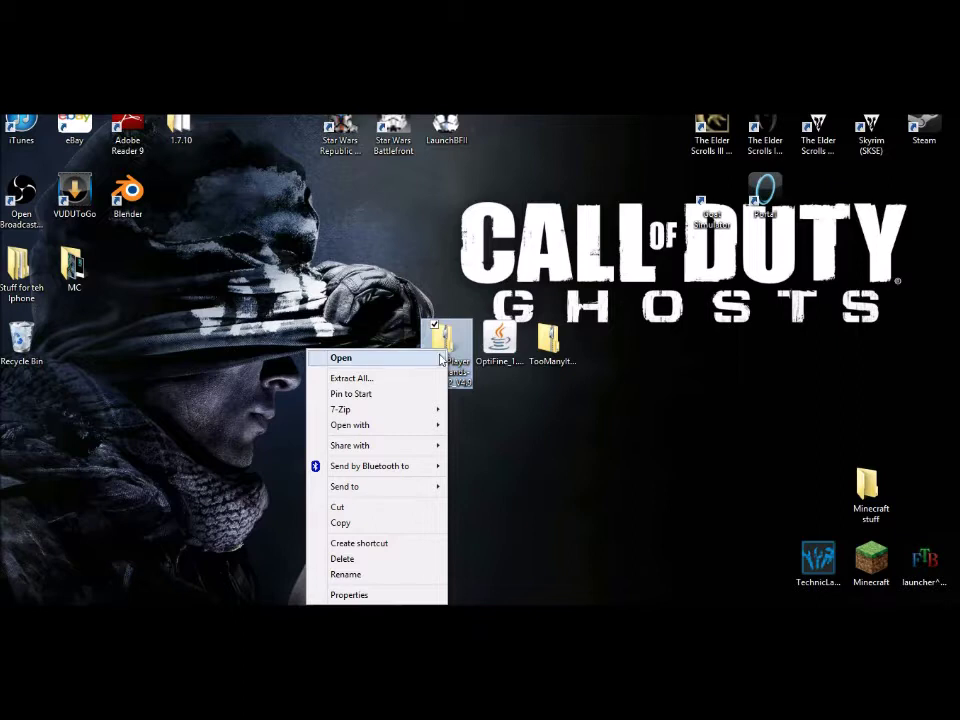
mouse_move(395, 414)
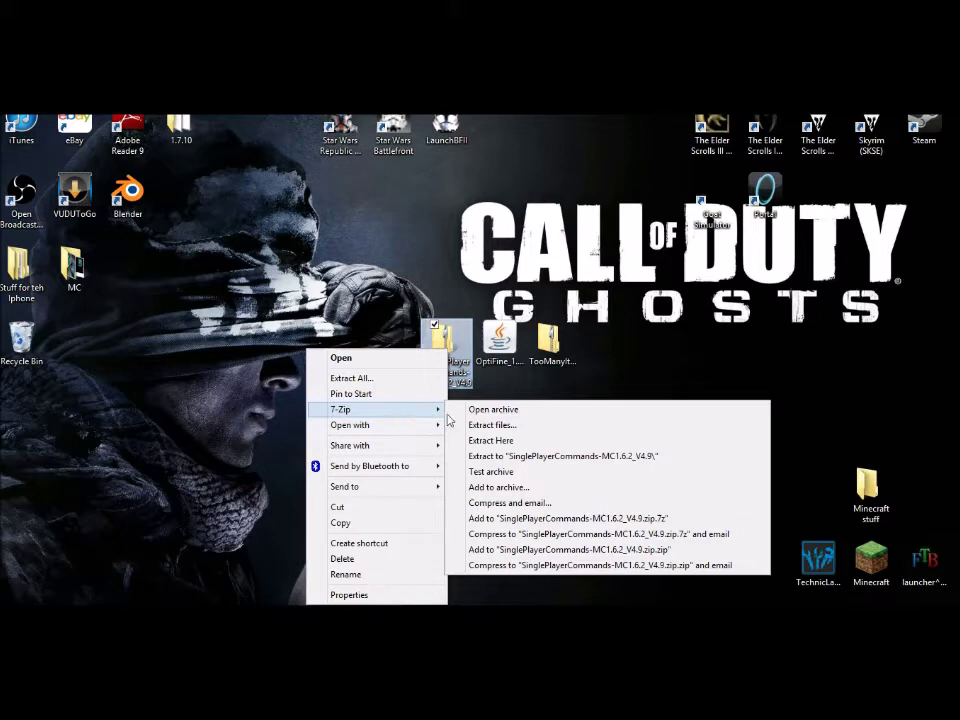
left_click(619, 354)
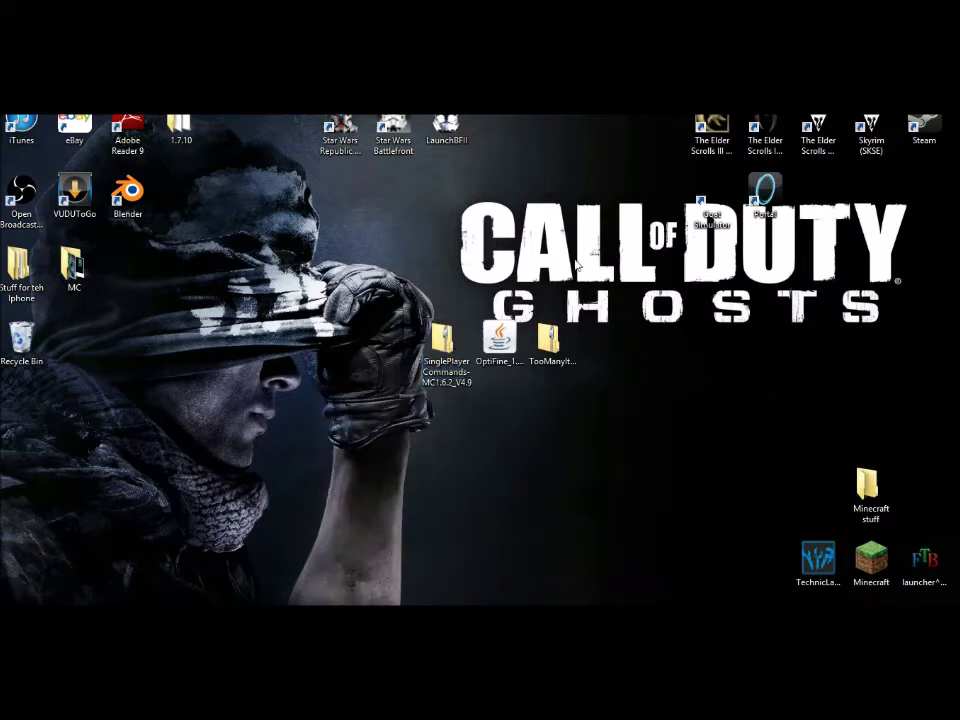
Step: Extract the SinglePlayerCommands-MC1.6.2_V4.9 archive with 7-Zip into its own desktop folder and move the zip out of the way
left_click_drag(443, 345, 340, 278)
right_click(345, 280)
mouse_move(332, 338)
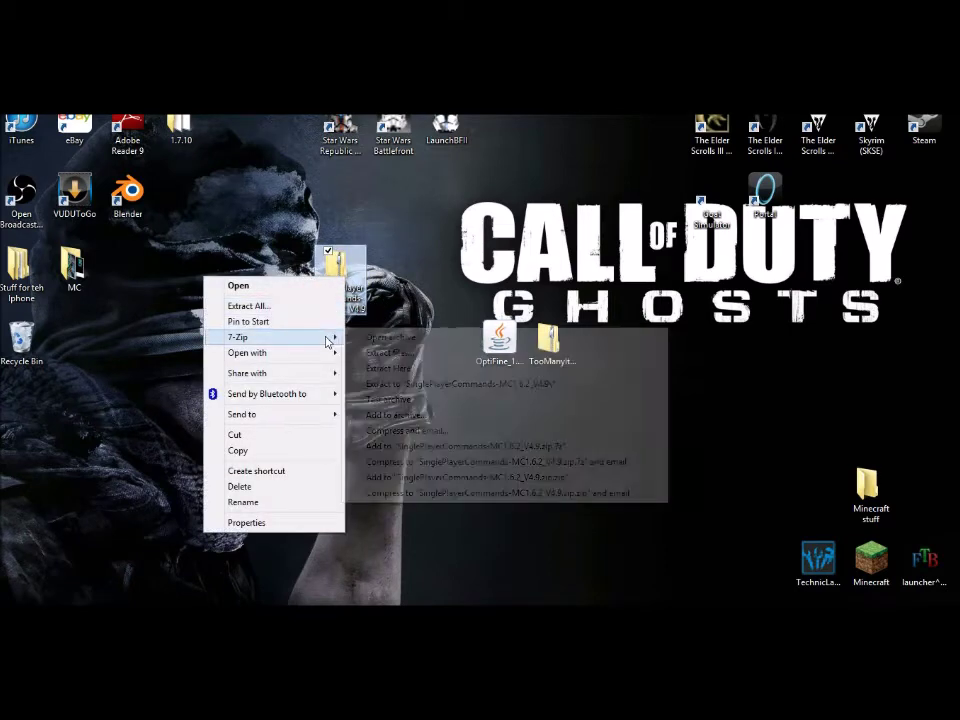
left_click(388, 353)
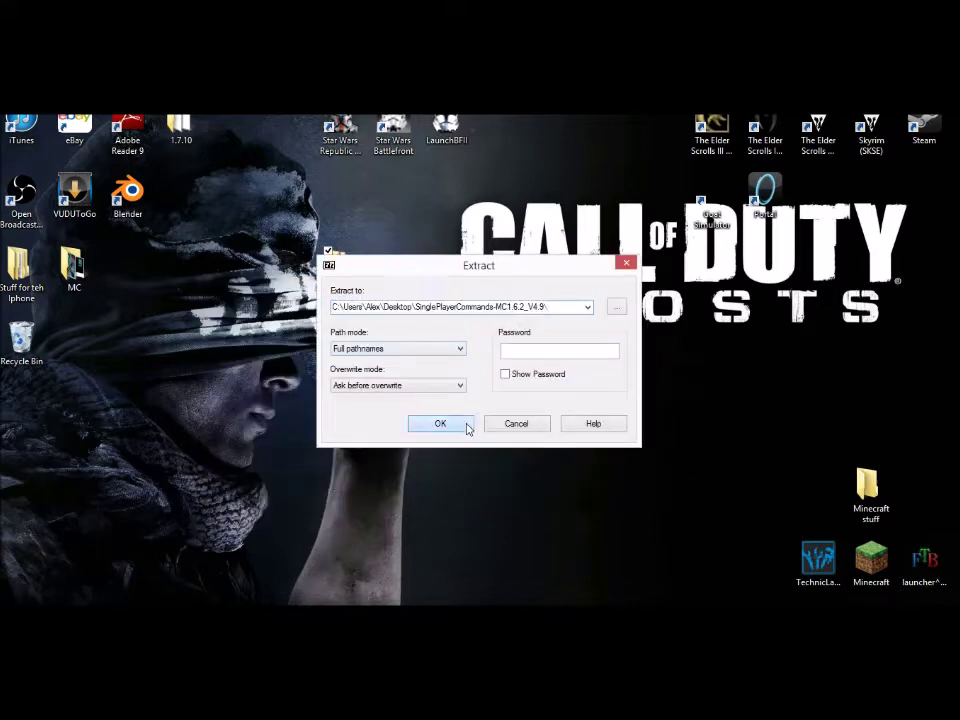
left_click(467, 428)
left_click_drag(20, 415, 118, 381)
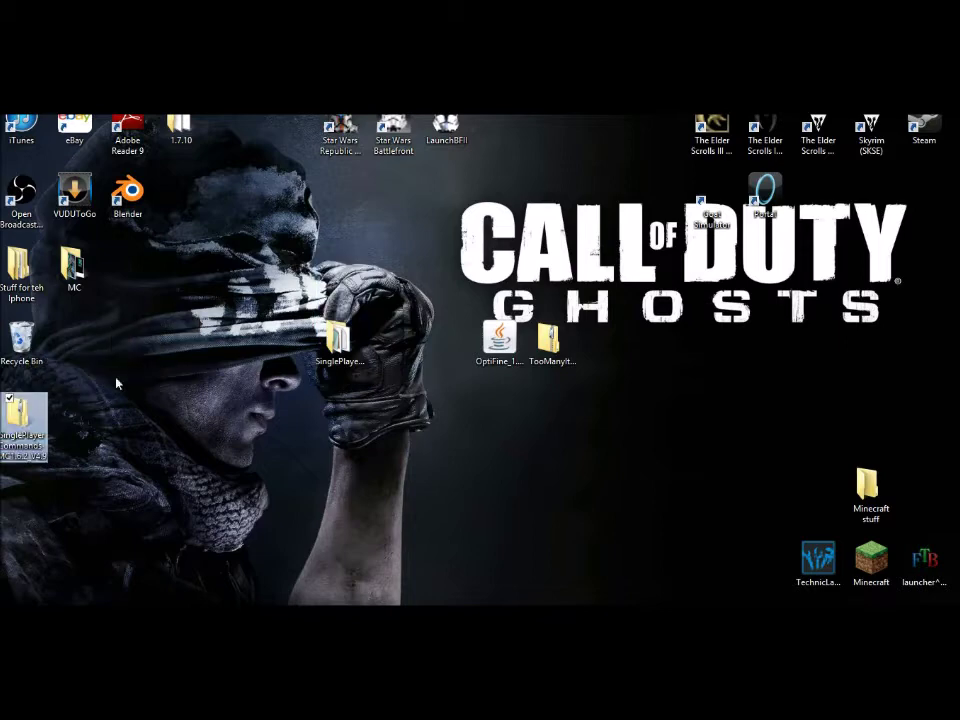
Step: Extract the TooManyItems2013_07_30_1.6.2 archive into its own desktop folder and line that folder and the OptiFine file up beside the SinglePlayerCommands folder
right_click(550, 365)
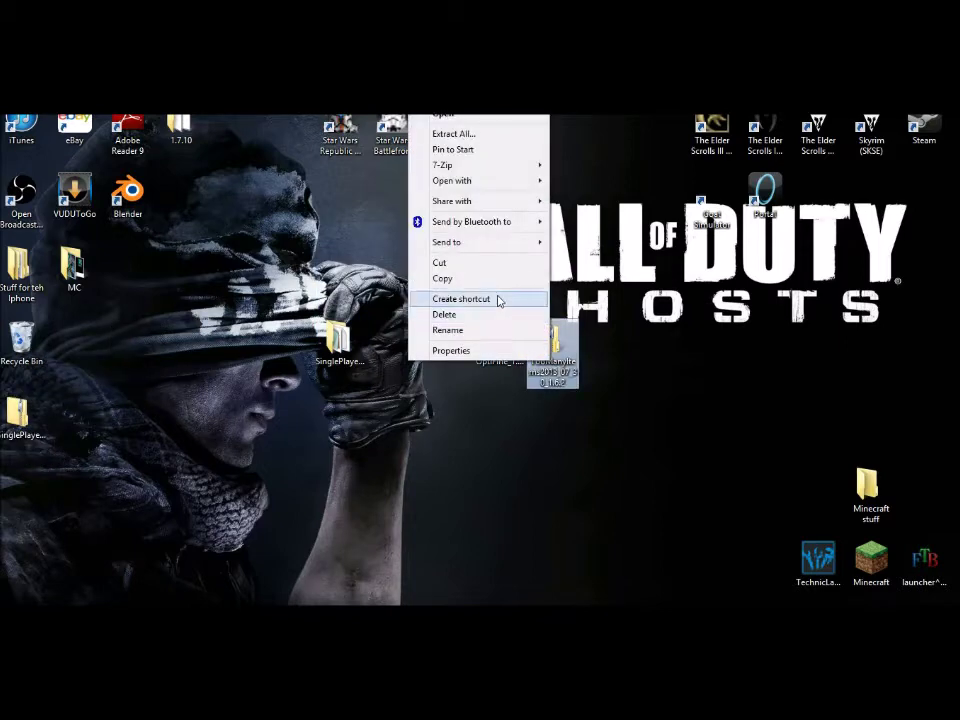
mouse_move(475, 166)
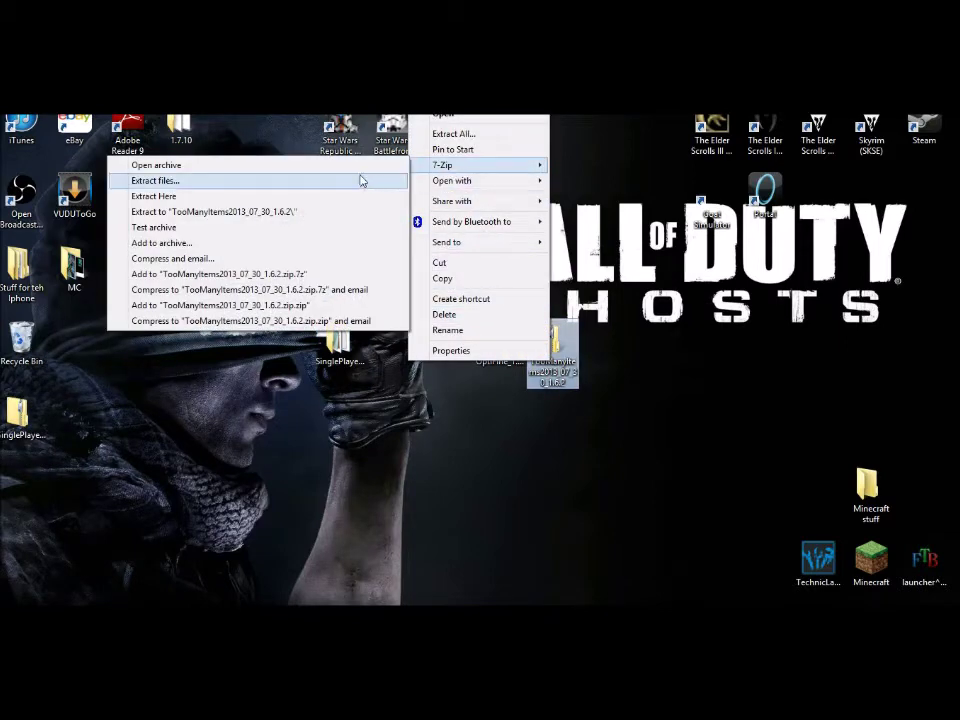
left_click(362, 181)
left_click(455, 428)
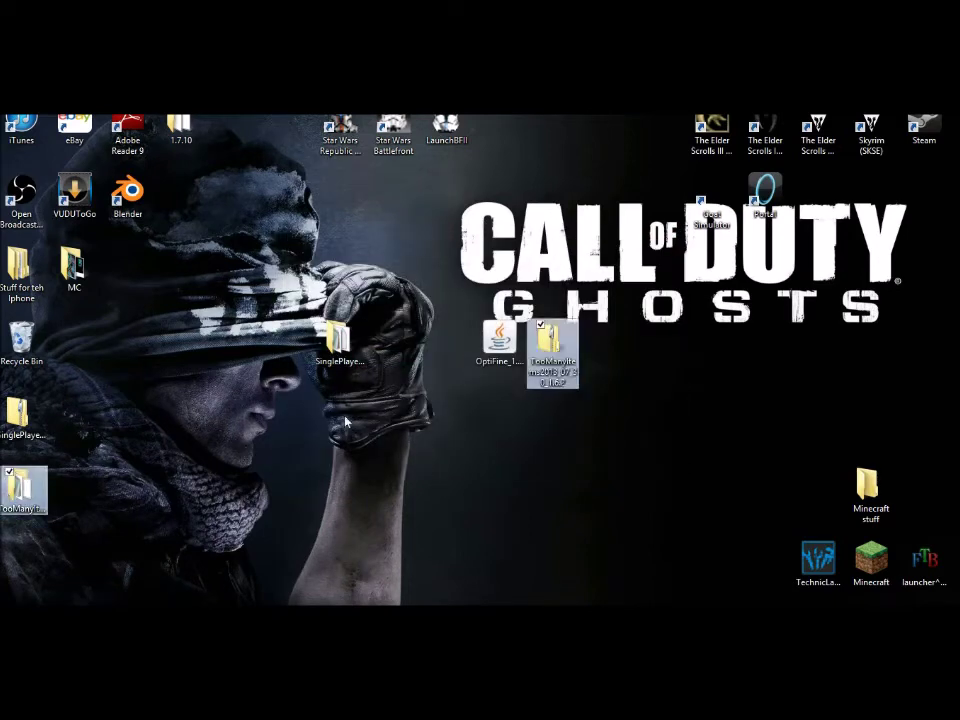
left_click_drag(18, 498, 388, 378)
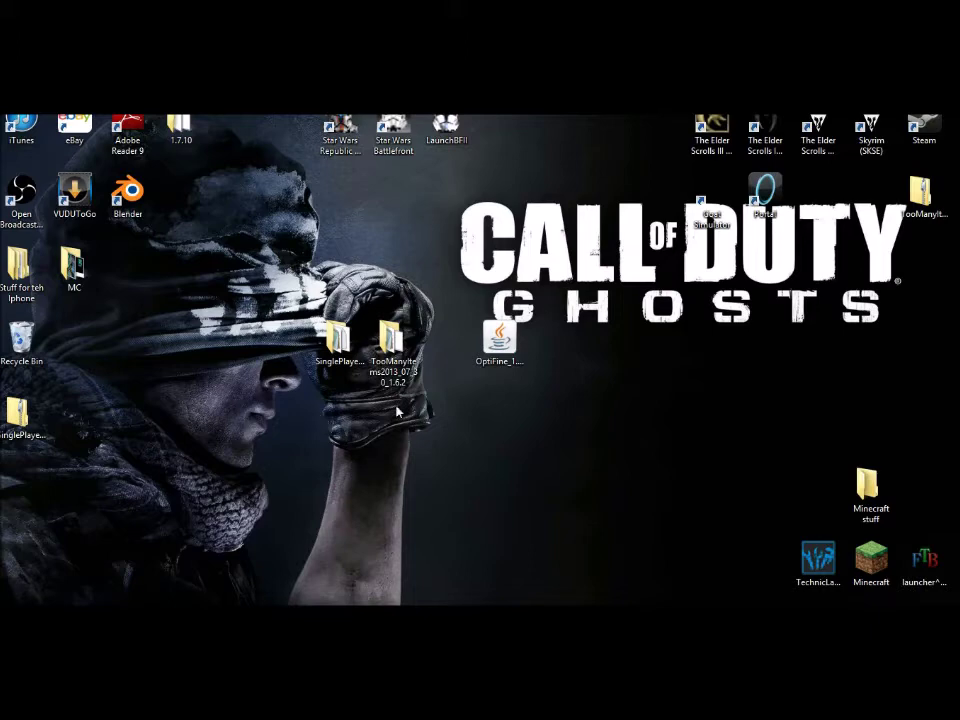
left_click_drag(497, 341, 444, 342)
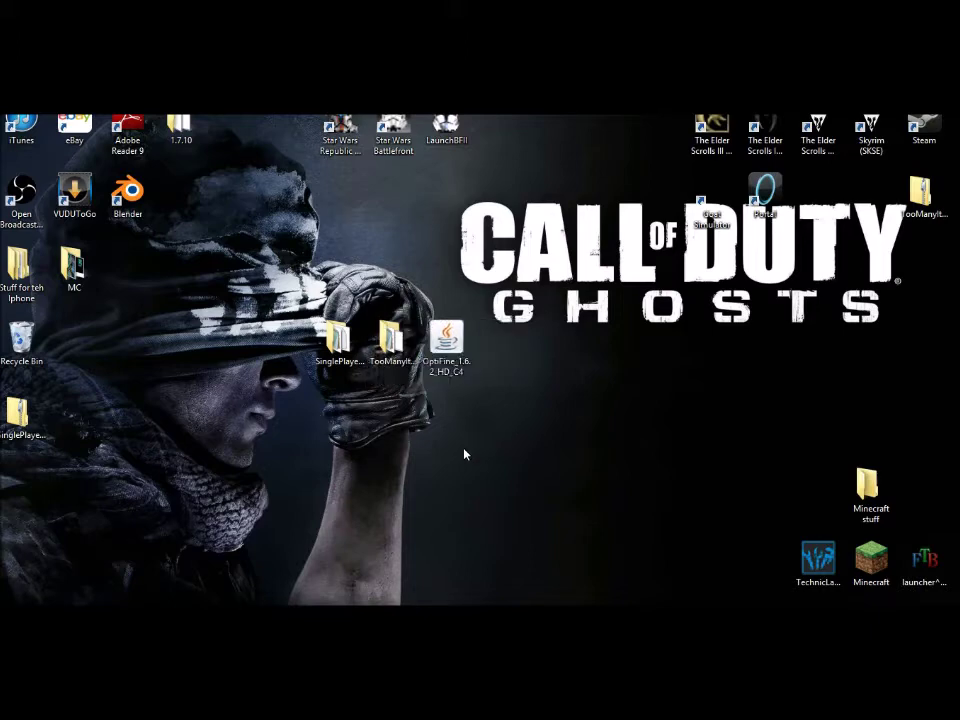
Step: Return to the 1.6.2SPC version folder, open its executable Jar file as an archive in 7-Zip, and maximize the window
key("alt+Tab")
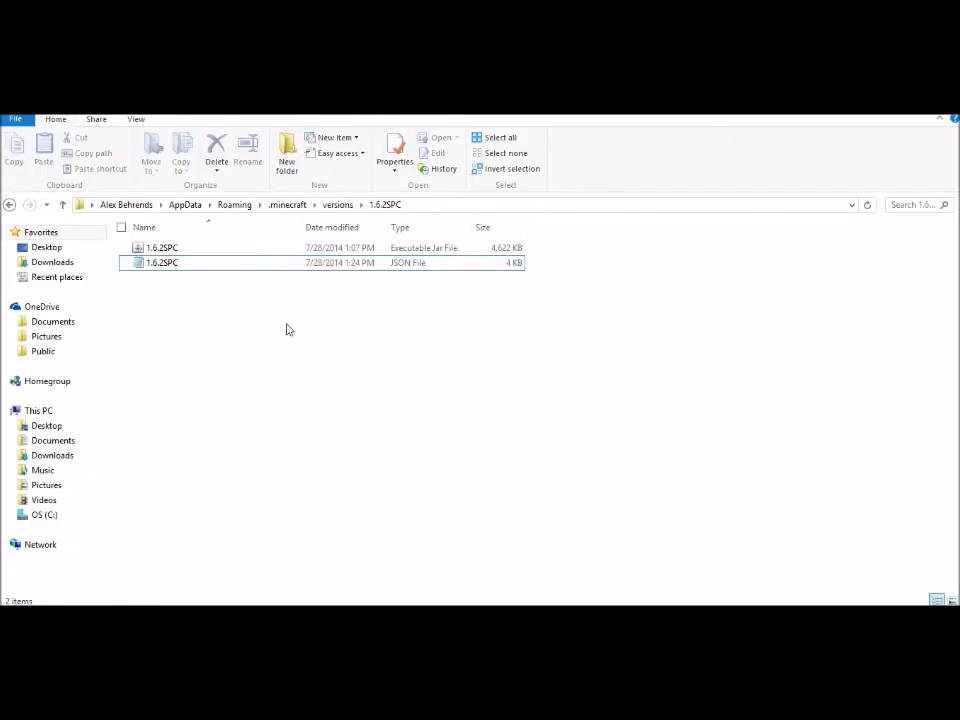
left_click(309, 252)
right_click(309, 252)
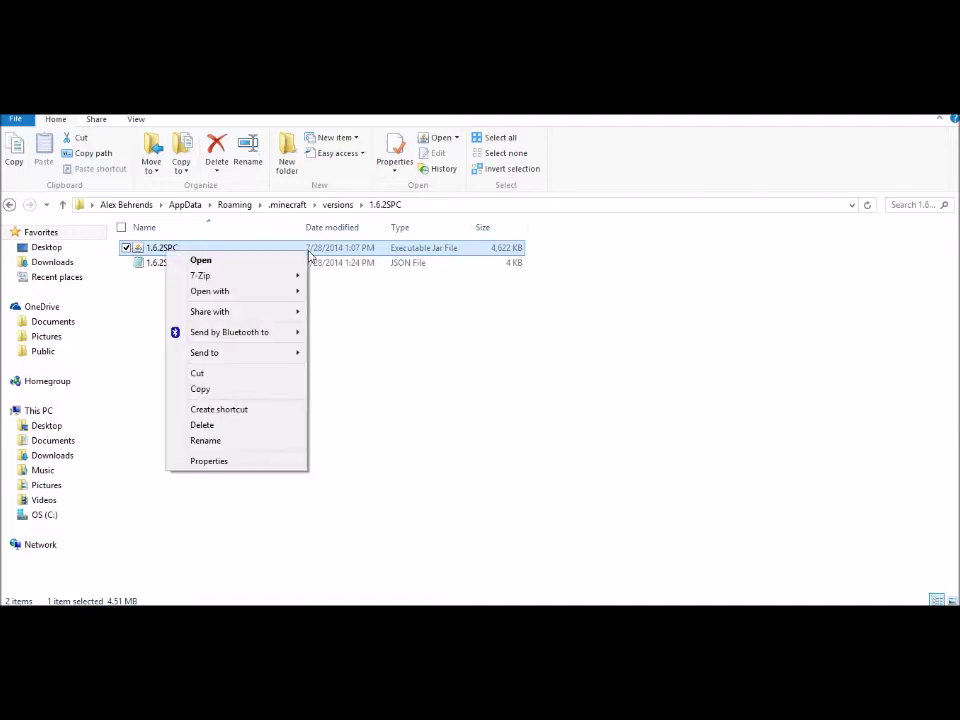
mouse_move(289, 278)
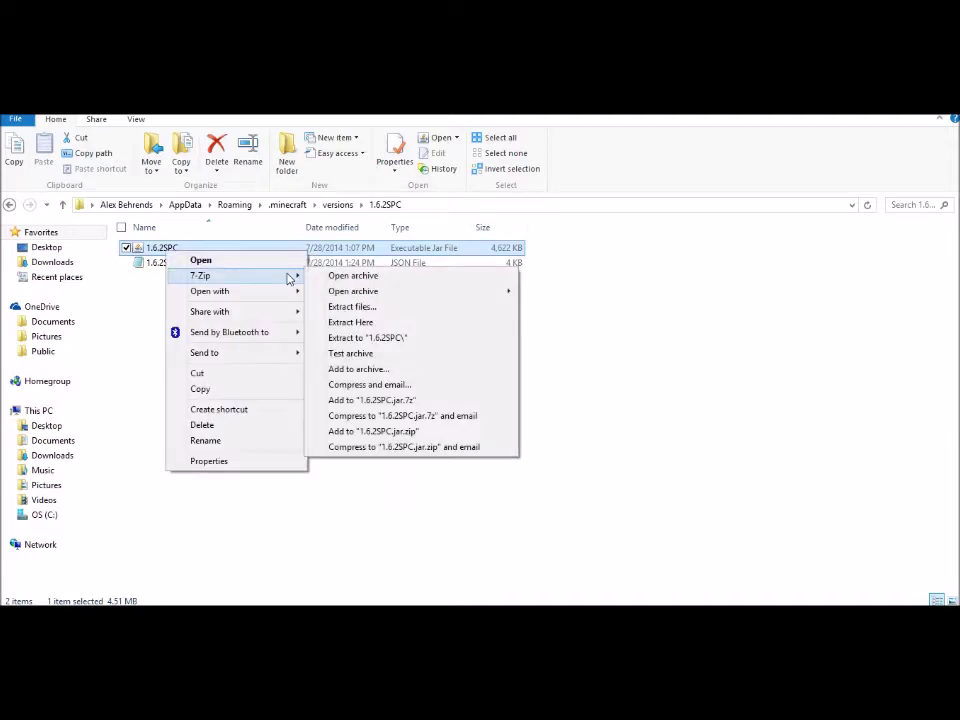
left_click(340, 276)
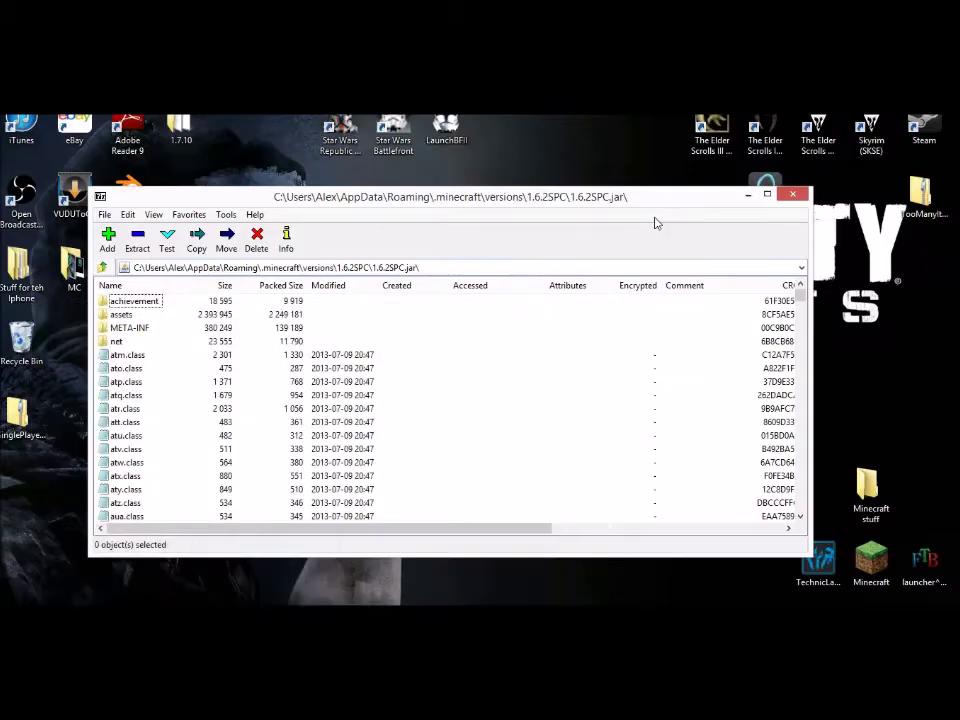
left_click_drag(698, 205, 698, 191)
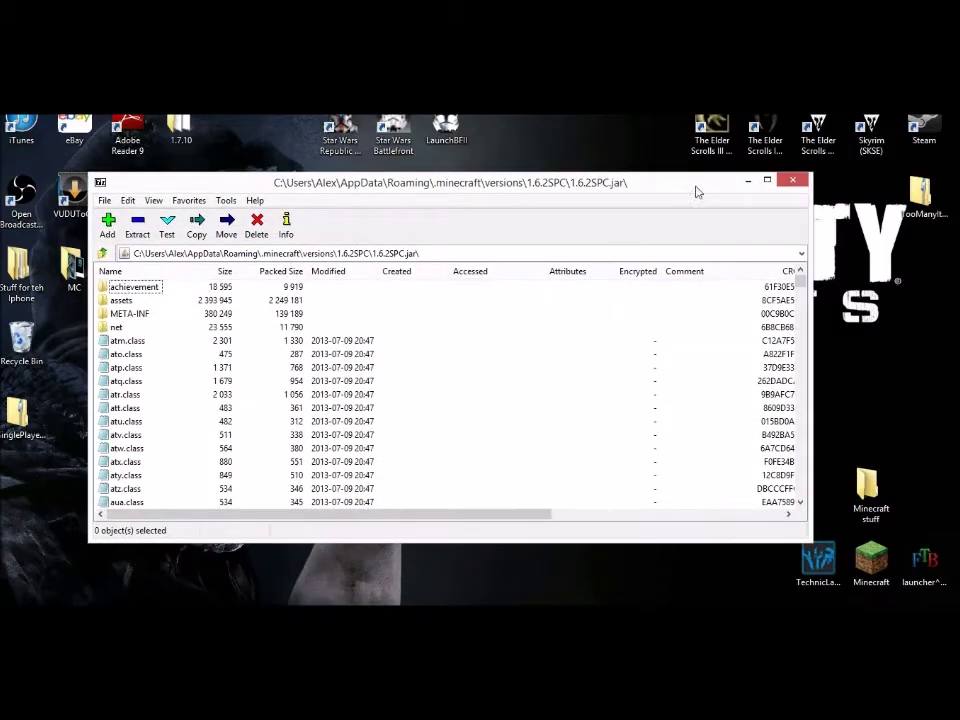
left_click(766, 180)
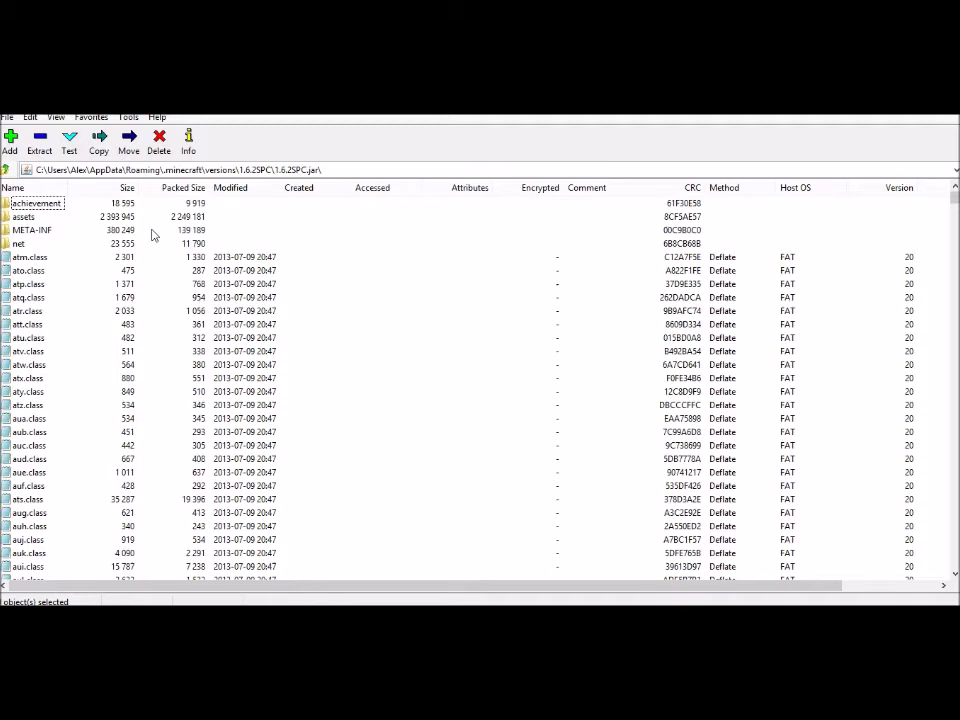
Step: Delete the two MOJANGCS files from the archive's META-INF folder, keeping MANIFEST.MF, and go back to the archive root
double_click(30, 231)
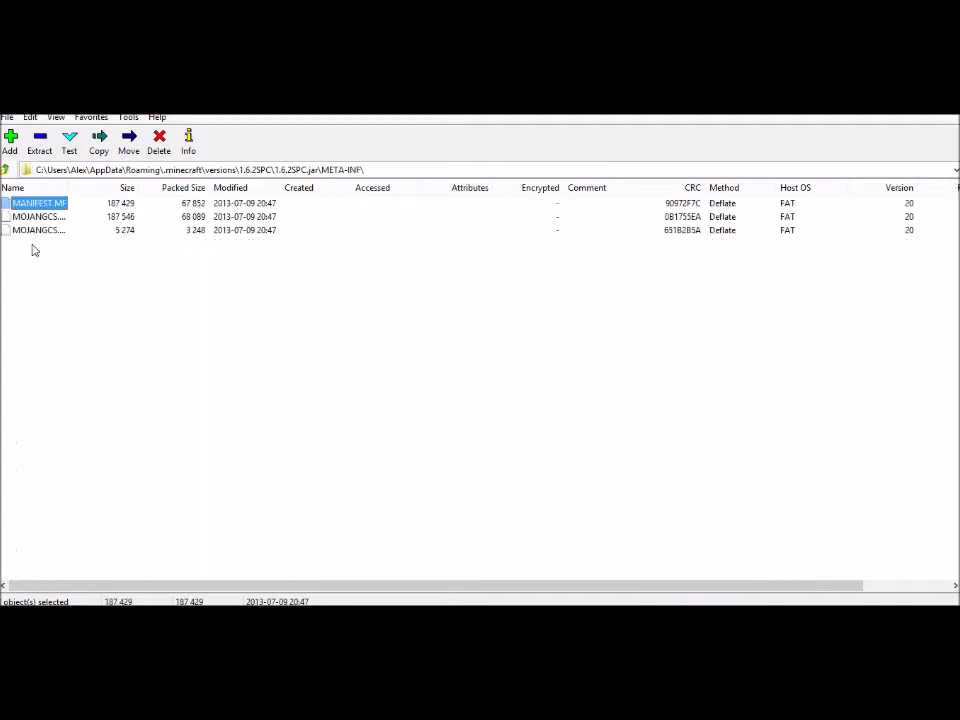
left_click_drag(28, 242, 22, 222)
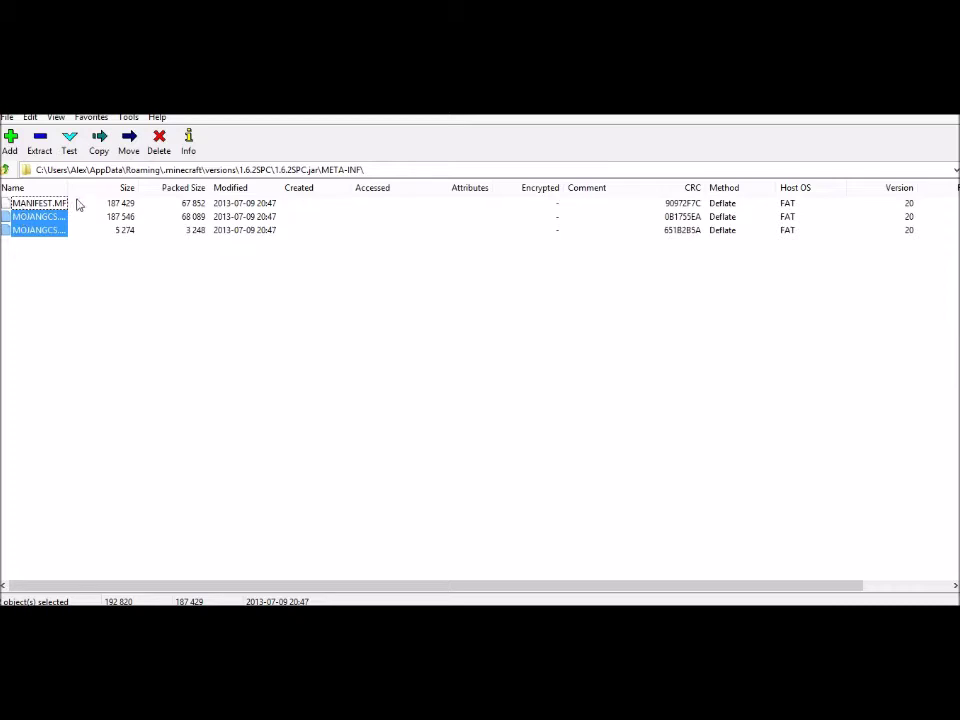
left_click(158, 140)
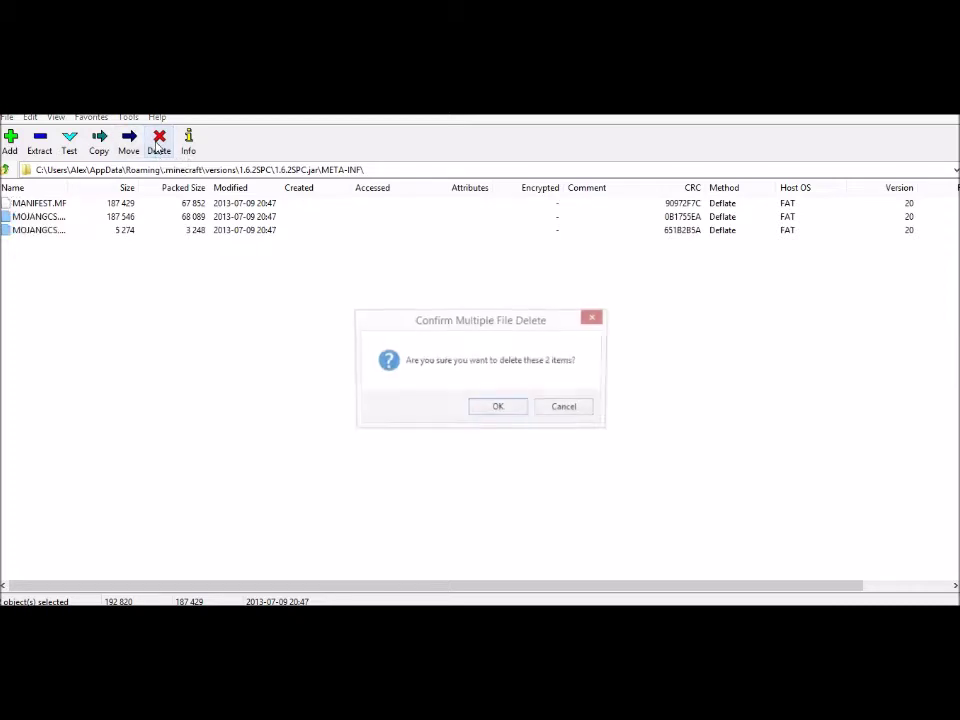
left_click(499, 408)
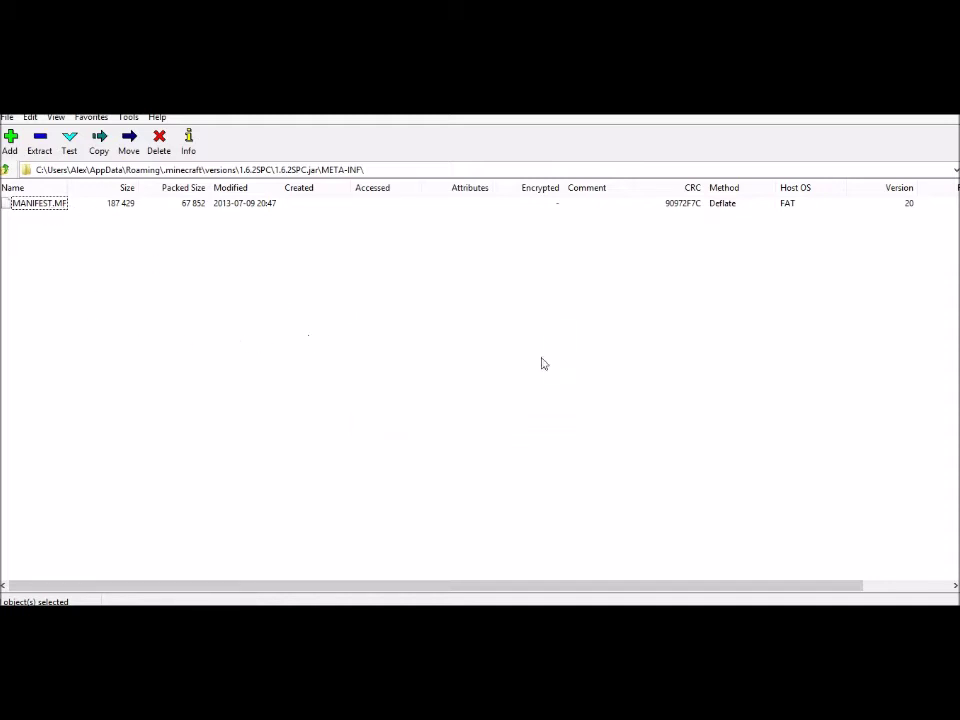
left_click(6, 171)
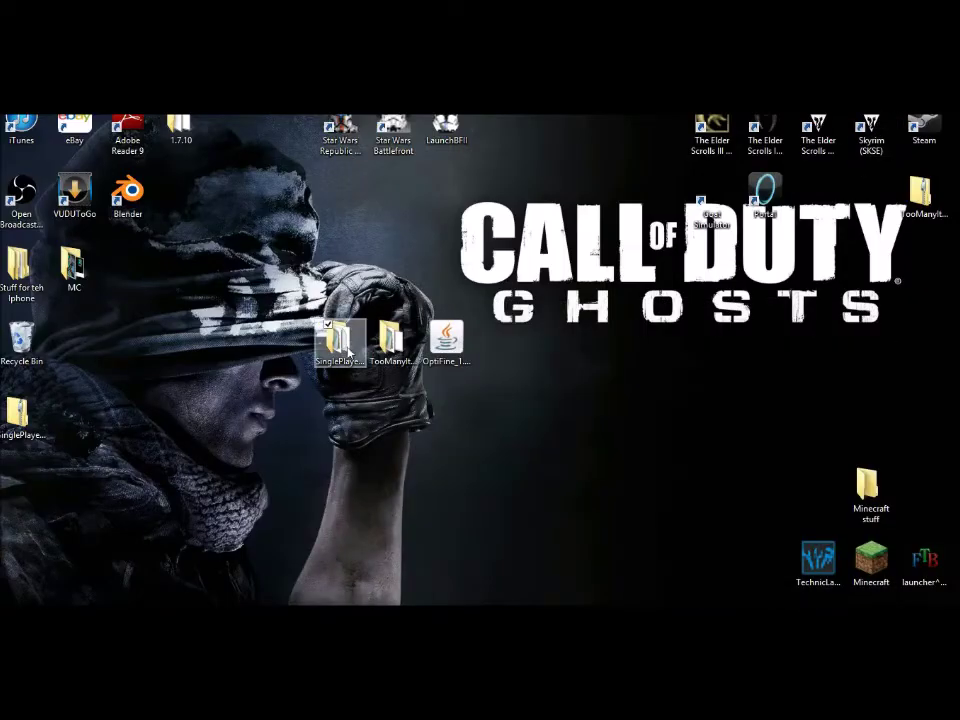
Step: Open the extracted SinglePlayerCommands folder on the desktop and move its WorldEdit Jar file out onto the desktop
left_click_drag(345, 340, 640, 342)
double_click(610, 350)
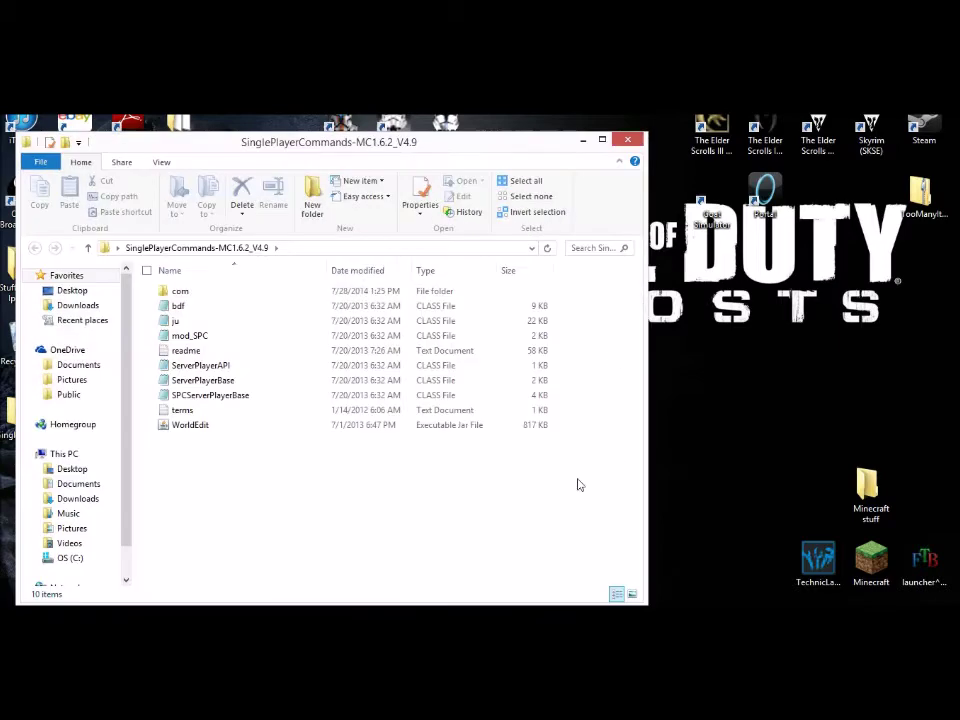
left_click_drag(285, 427, 768, 366)
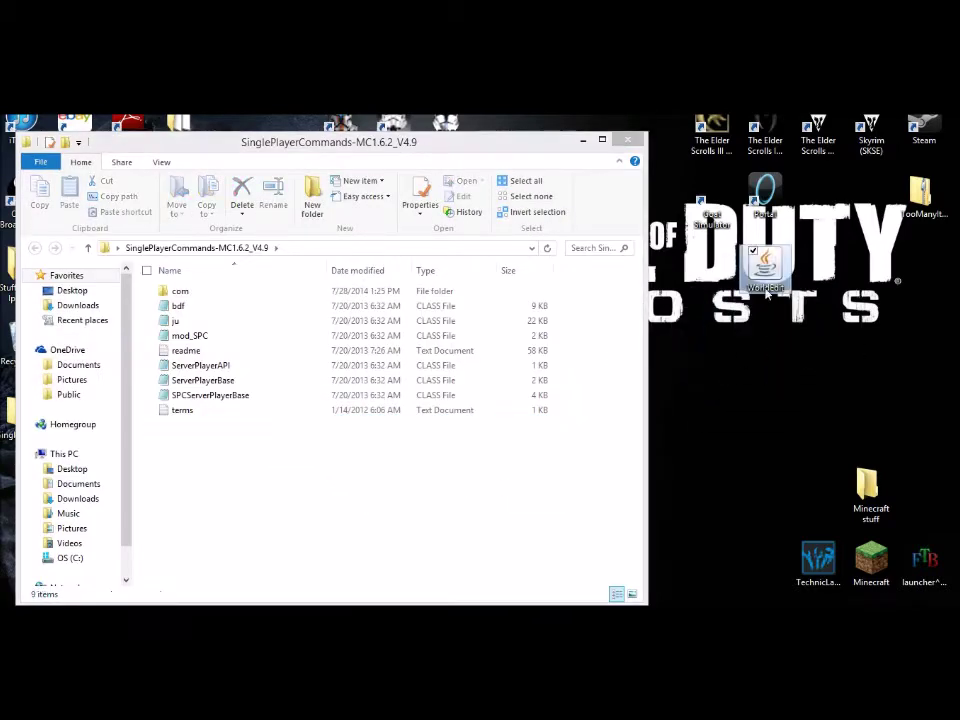
Step: Delete the readme and terms text documents from the SinglePlayerCommands folder
left_click(178, 410)
left_click(150, 351)
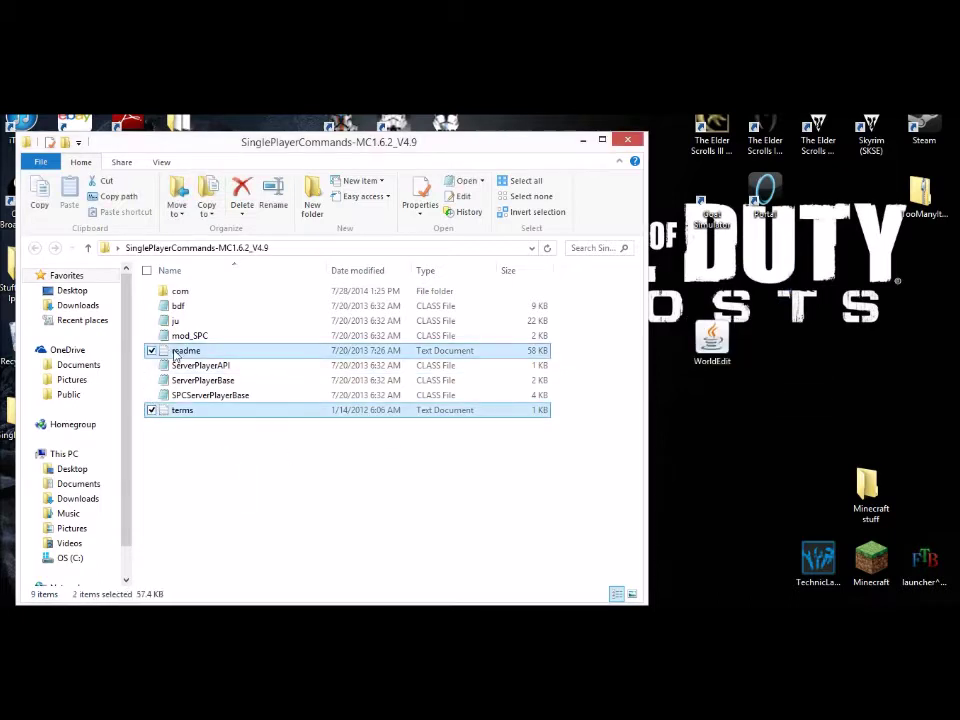
right_click(172, 352)
left_click(118, 541)
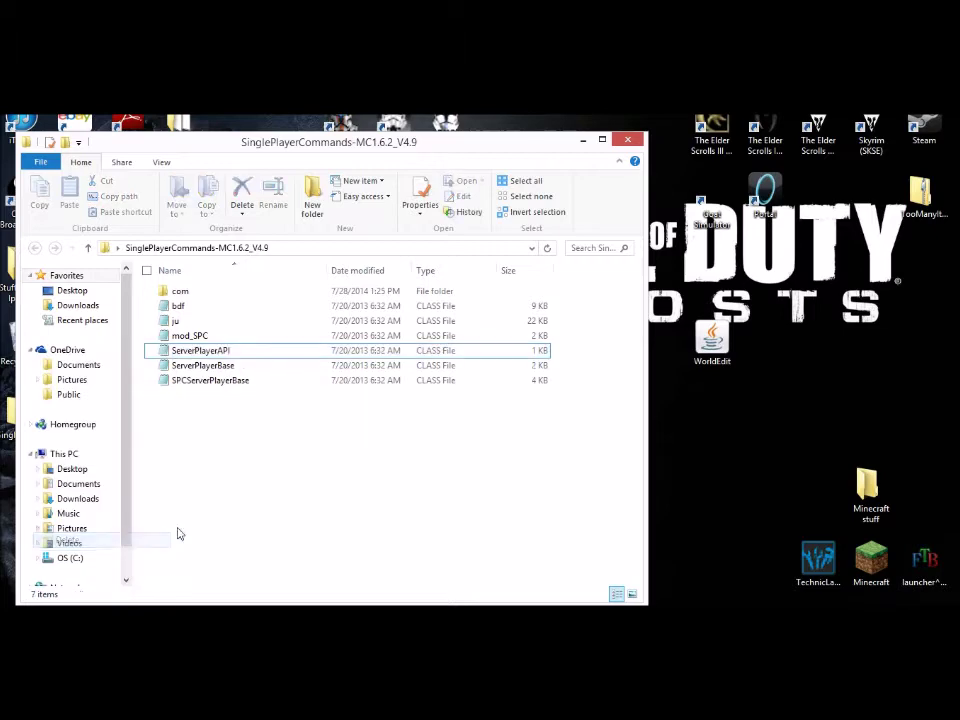
Step: Tile the folder and 7-Zip windows side by side, copy everything from the SinglePlayerCommands folder into 1.6.2SPC.jar, and close the folder window
left_click_drag(531, 147, 950, 214)
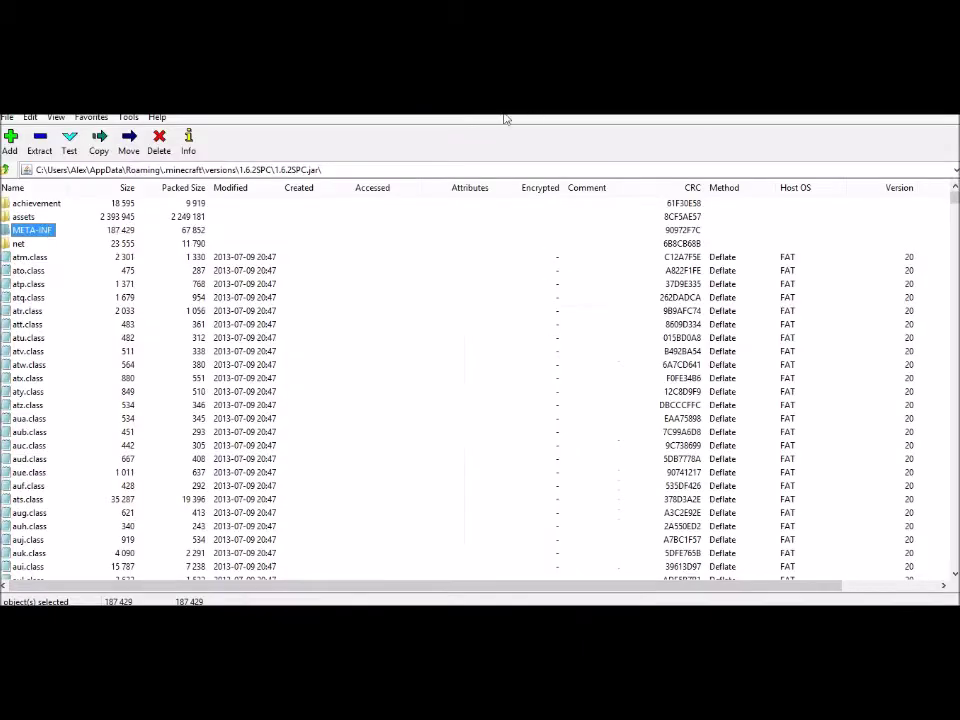
left_click_drag(505, 118, 2, 230)
left_click_drag(765, 395, 687, 251)
left_click_drag(720, 317, 437, 343)
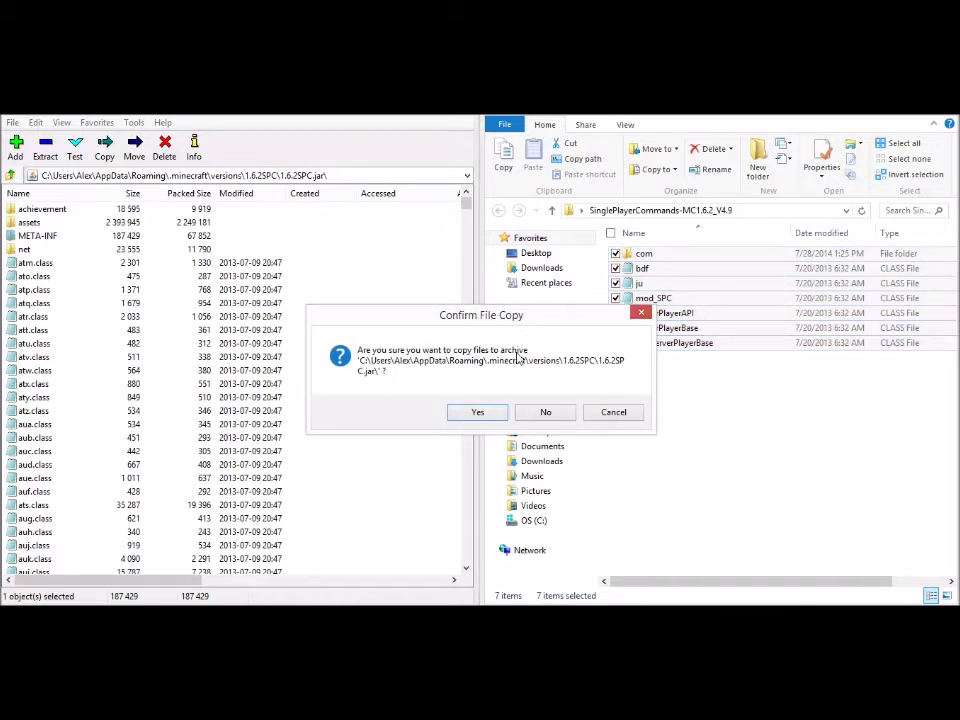
left_click(476, 412)
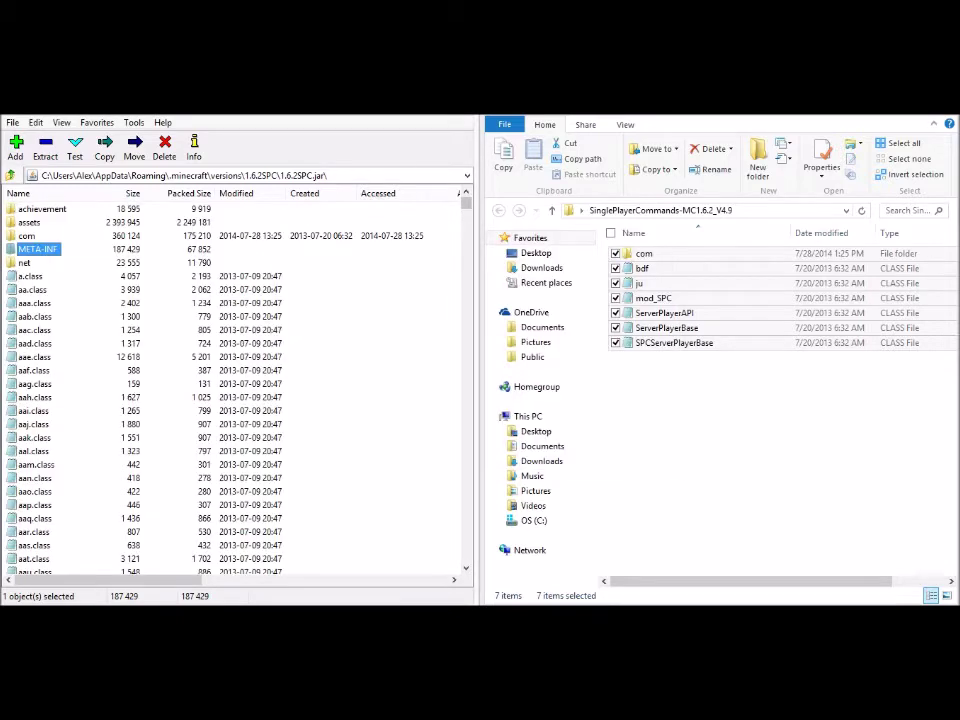
key("alt+F4")
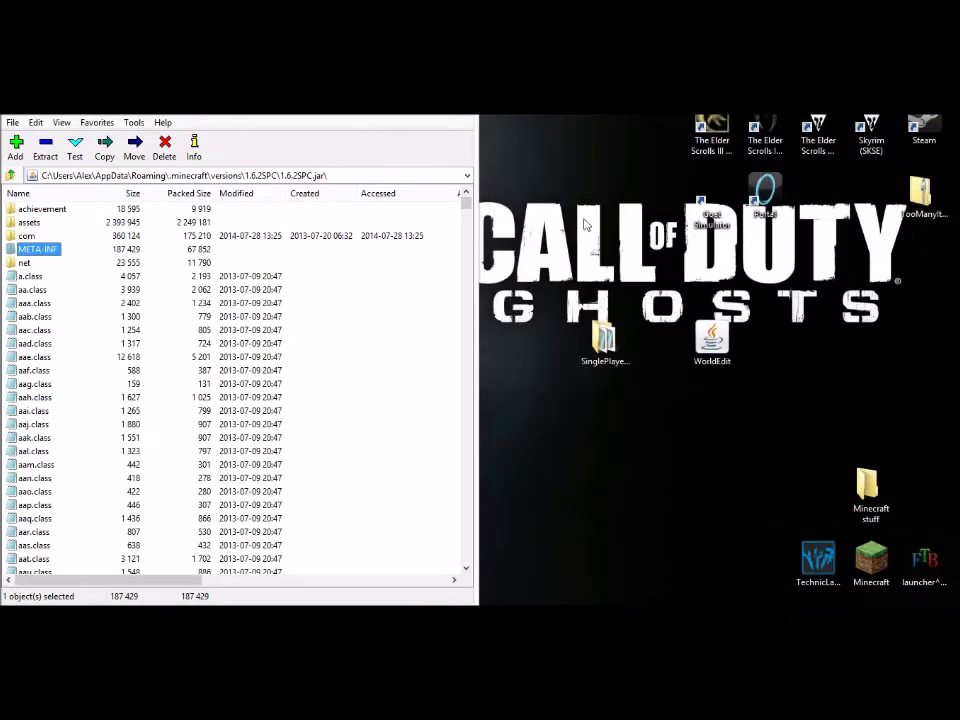
Step: Rearrange the desktop icons: TooManyItems folder and WorldEdit into the uncovered half, the finished SinglePlayerCommands folder beside the Recycle Bin
key("alt+F4")
left_click_drag(386, 335, 604, 262)
left_click_drag(605, 345, 72, 340)
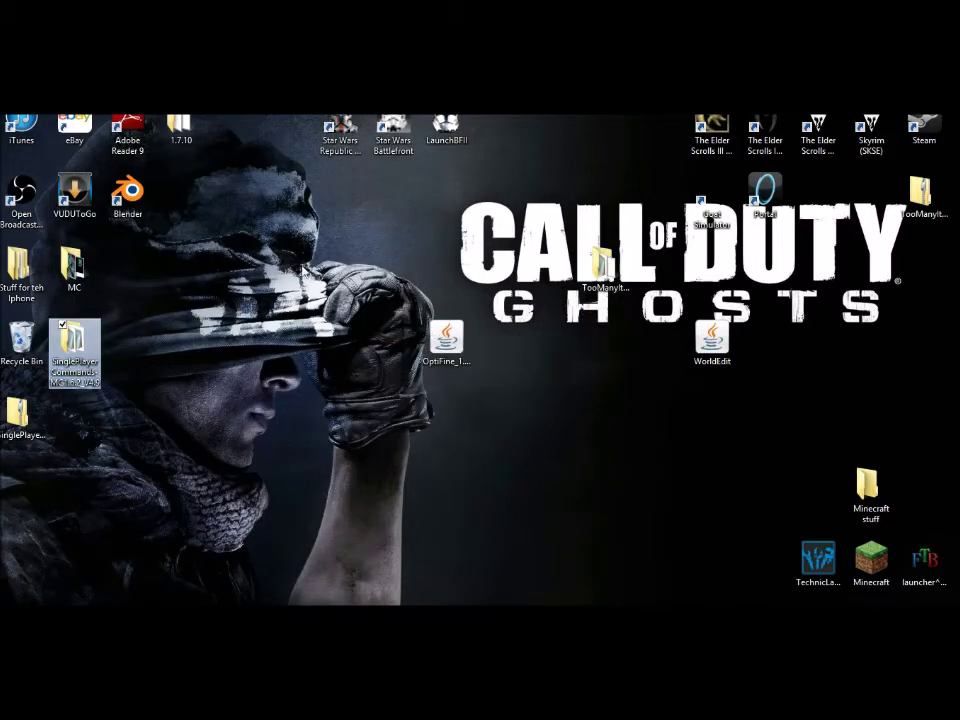
left_click_drag(712, 340, 766, 341)
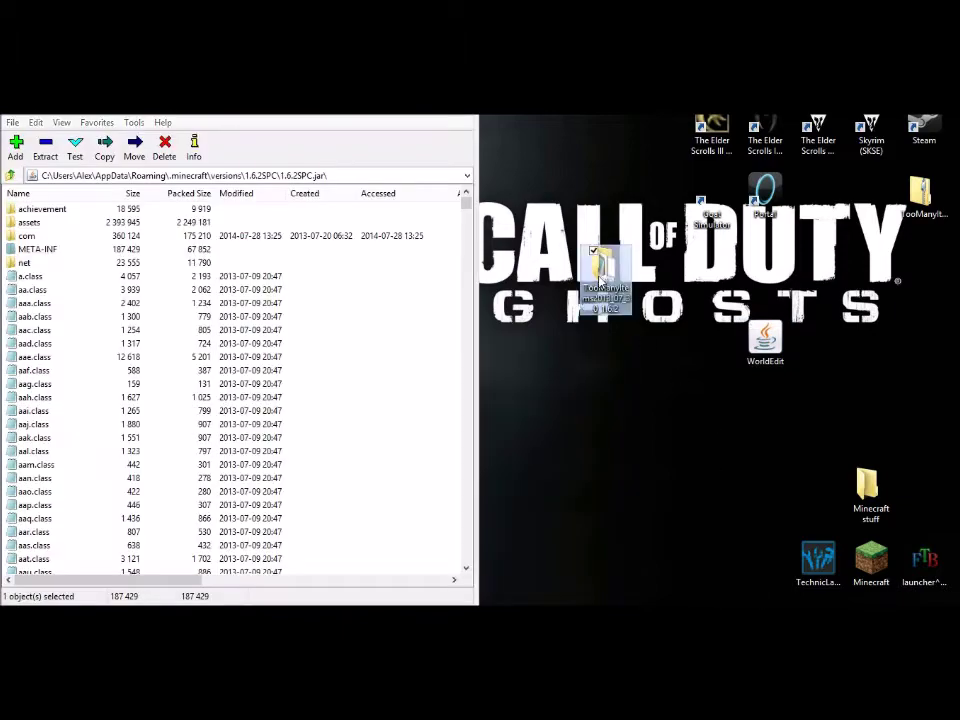
Step: Open the TooManyItems2013_07_30_1.6.2 folder beside the archive, copy all its files into 1.6.2SPC.jar, and put the folder window away
double_click(603, 265)
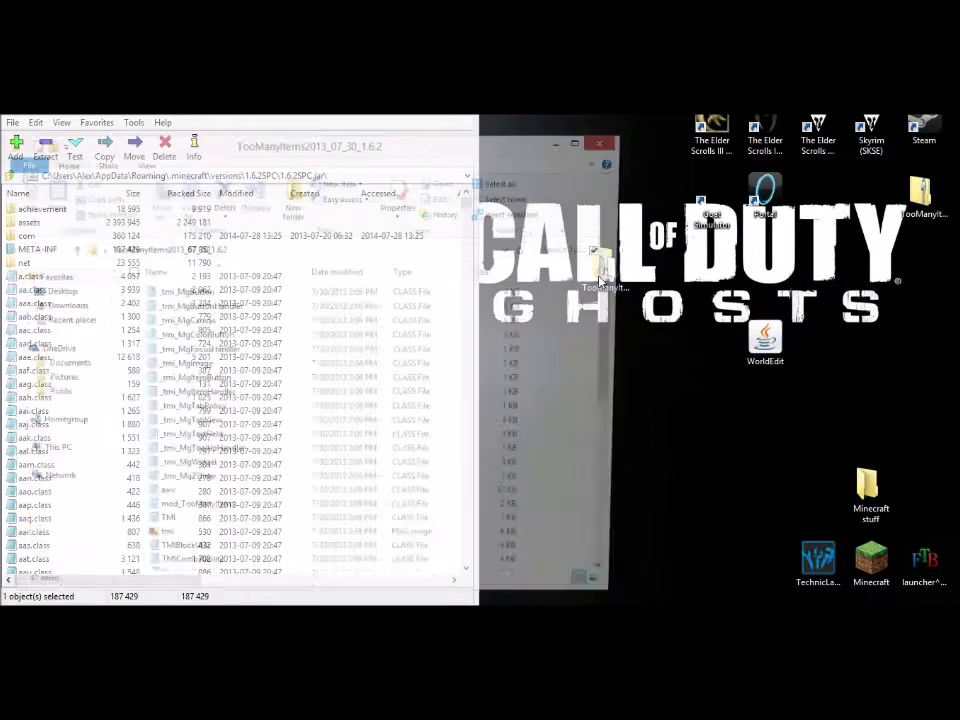
left_click_drag(356, 143, 955, 200)
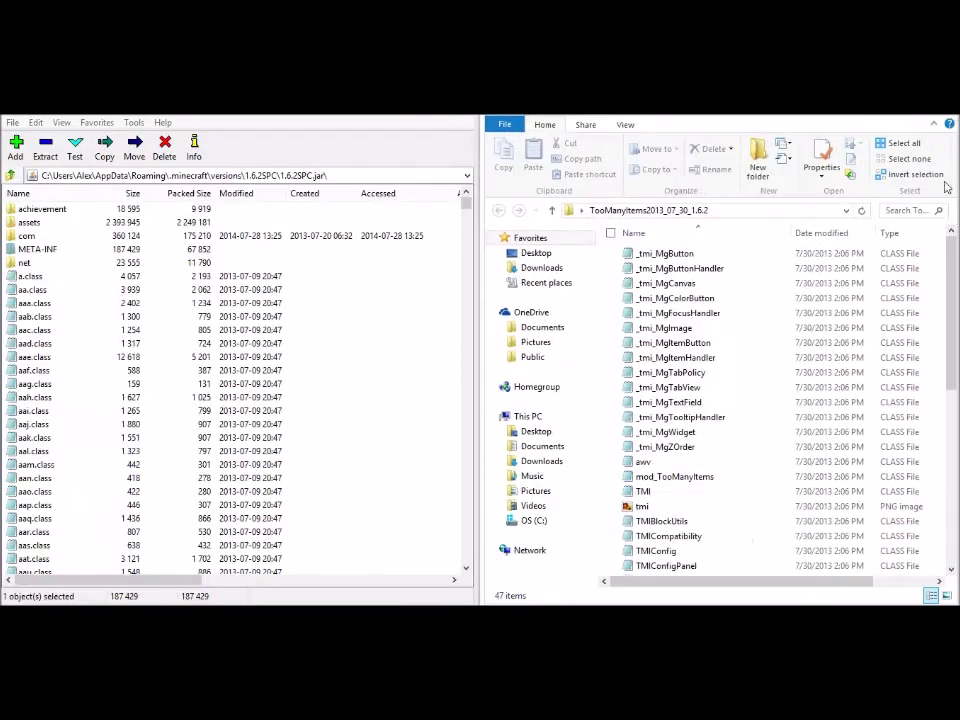
scroll(950, 270, "down", 8)
scroll(943, 270, "up", 8)
key("ctrl+a")
left_click_drag(633, 252, 435, 398)
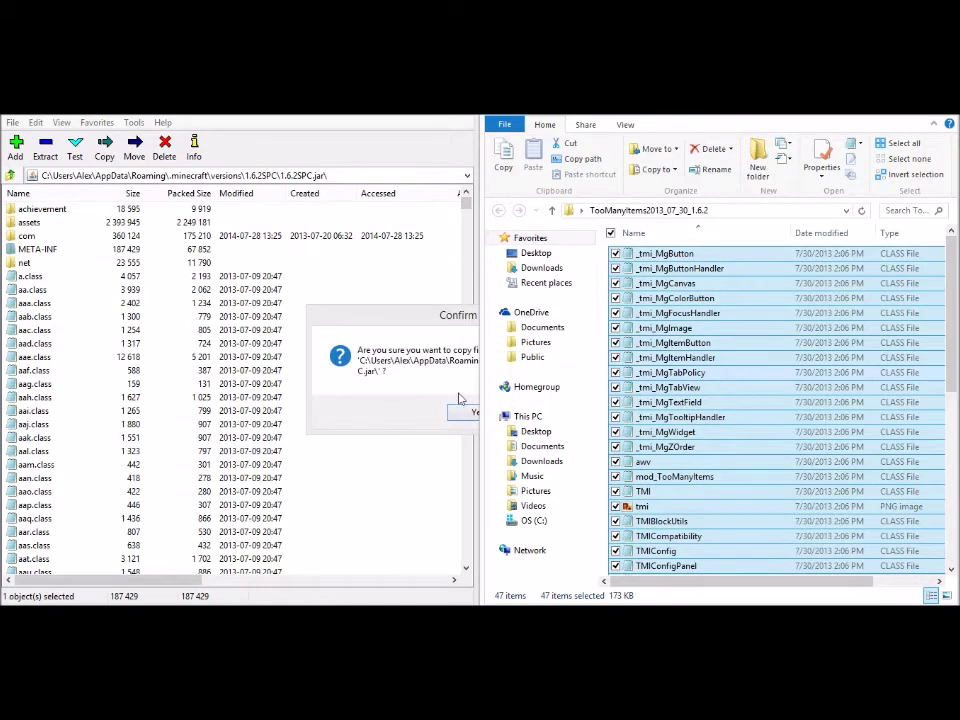
left_click(463, 414)
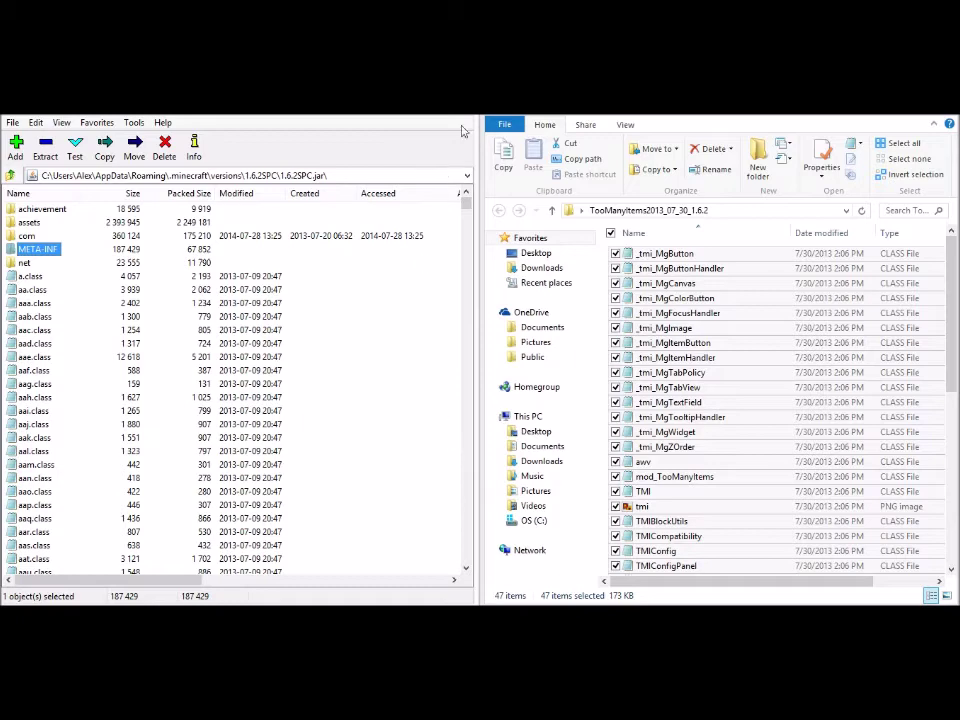
key("alt+F4")
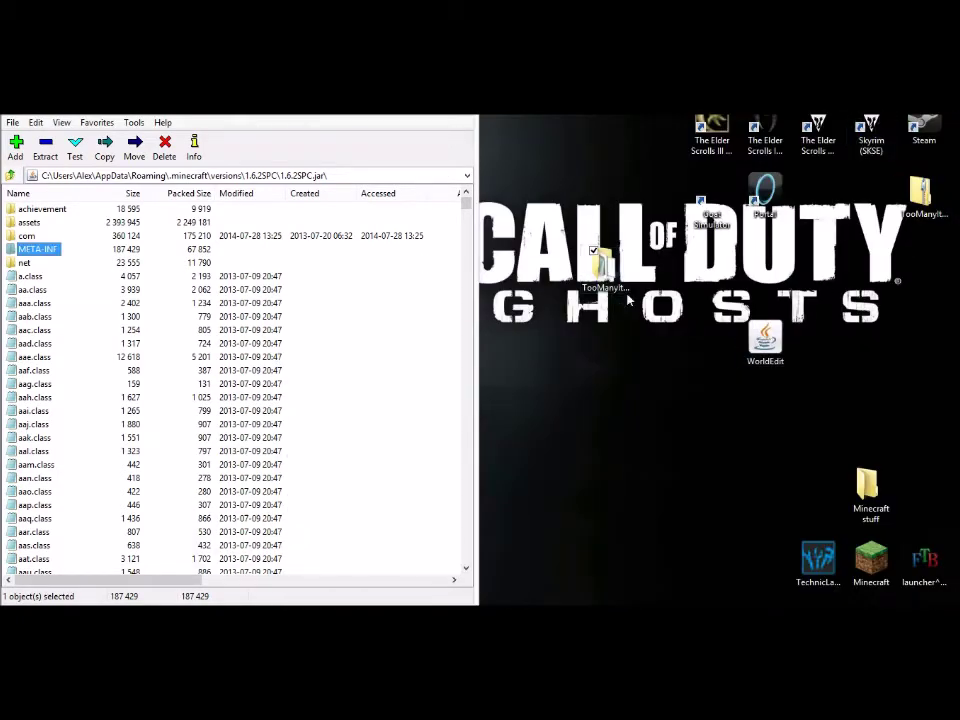
Step: Move the TooManyItems folder below the SinglePlayerCommands folder and place the OptiFine jar above WorldEdit on the uncovered desktop half
key("alt+F4")
left_click_drag(600, 262, 80, 405)
left_click_drag(446, 340, 710, 265)
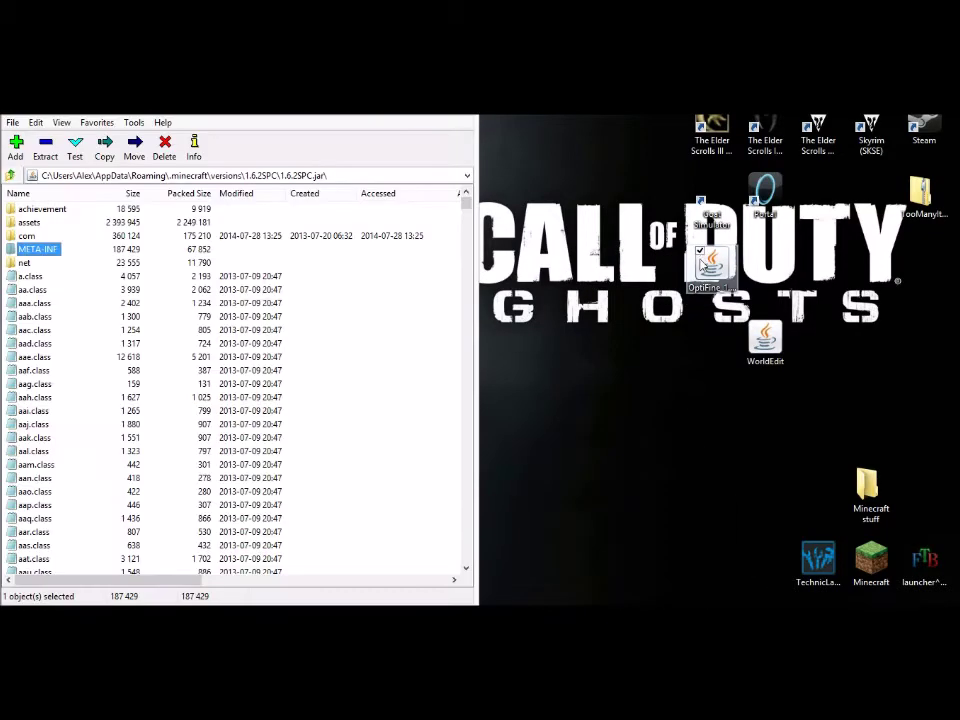
Step: Open the desktop's OptiFine_1.6.2_HD_C4.jar as a 7-Zip archive and tile its window beside the 1.6.2SPC.jar archive
right_click(701, 262)
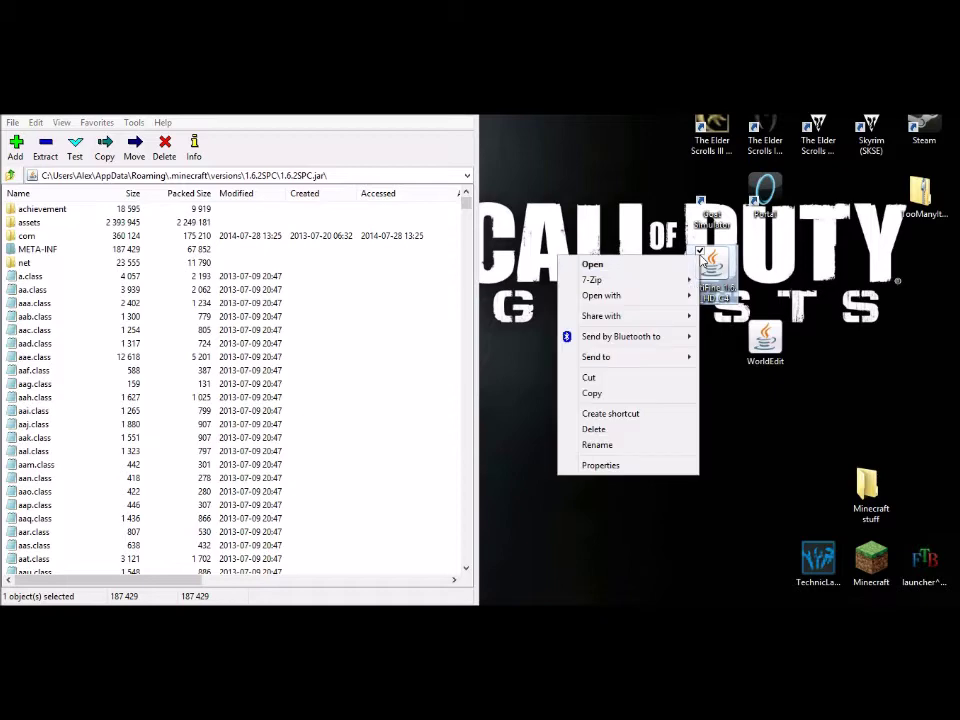
mouse_move(668, 279)
left_click(514, 283)
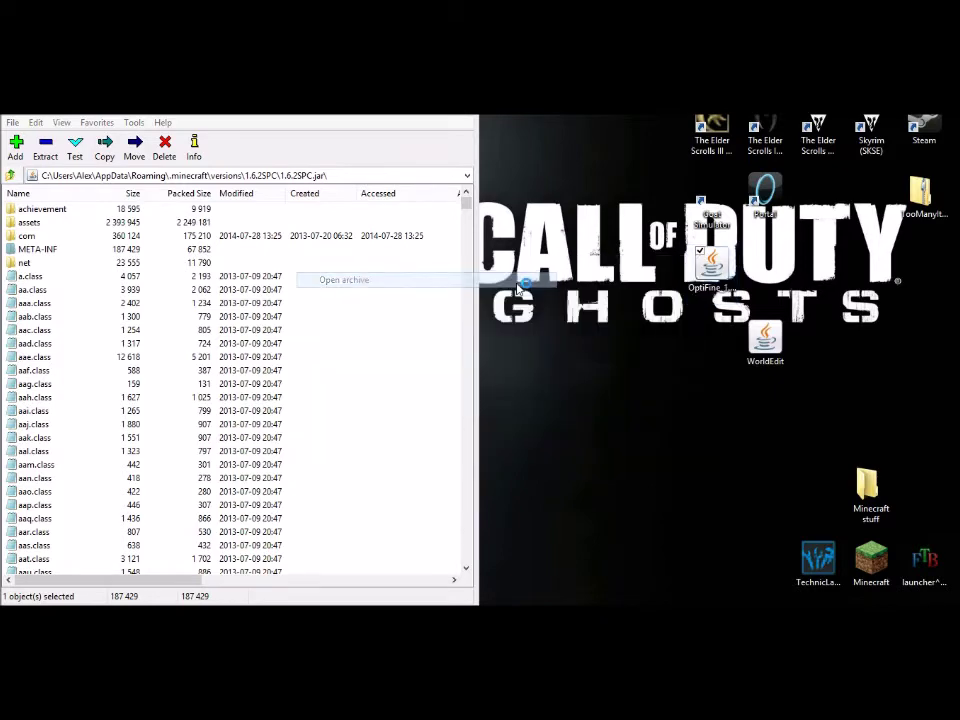
left_click_drag(526, 193, 814, 190)
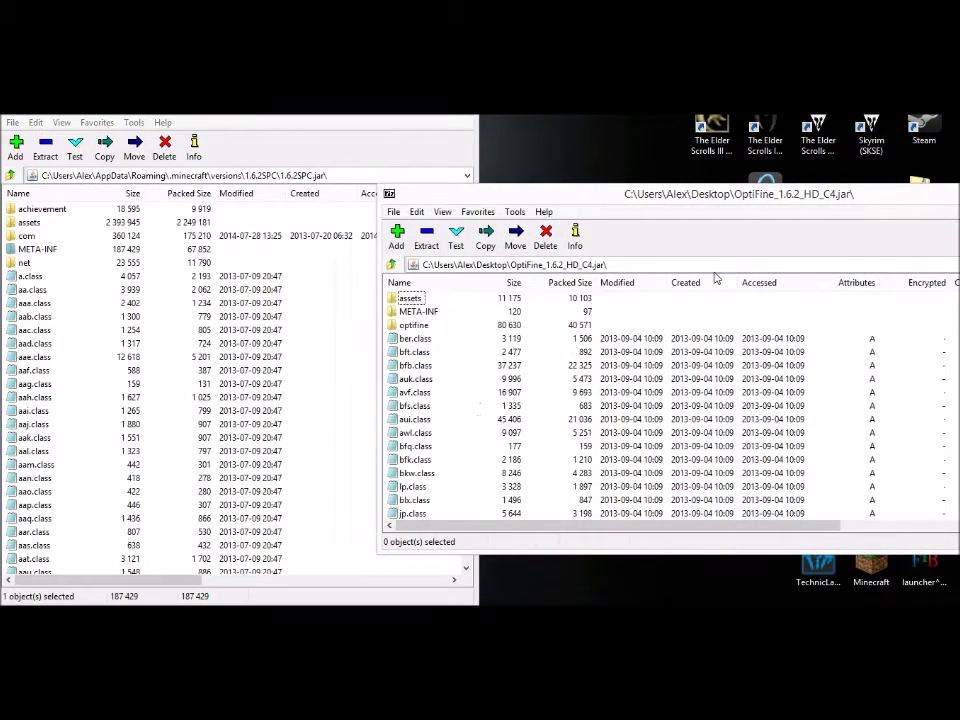
double_click(940, 200)
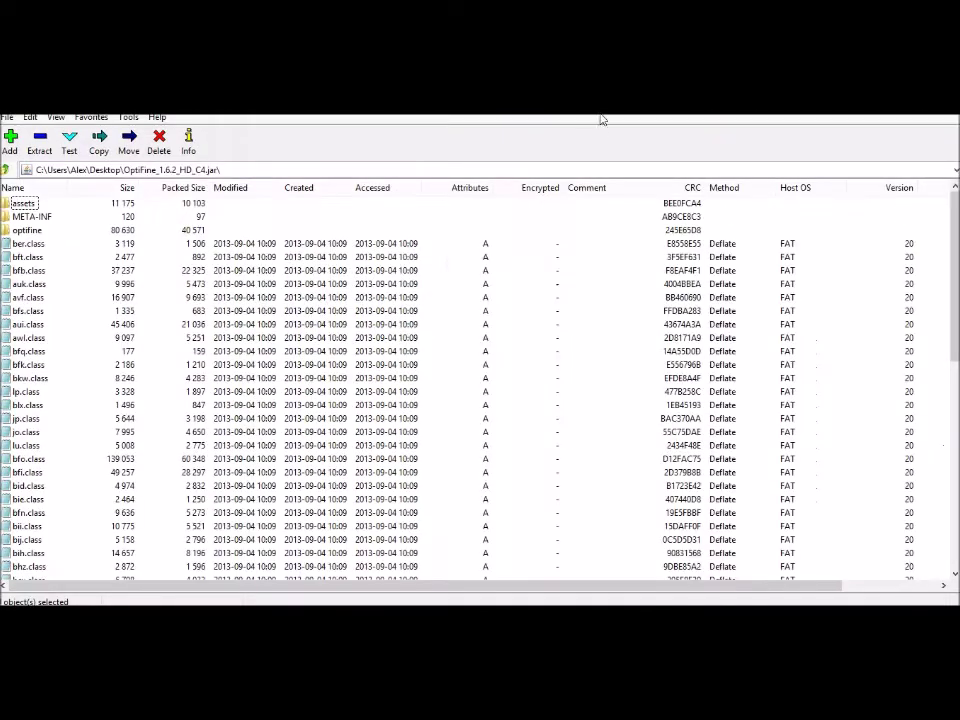
key("super+Right")
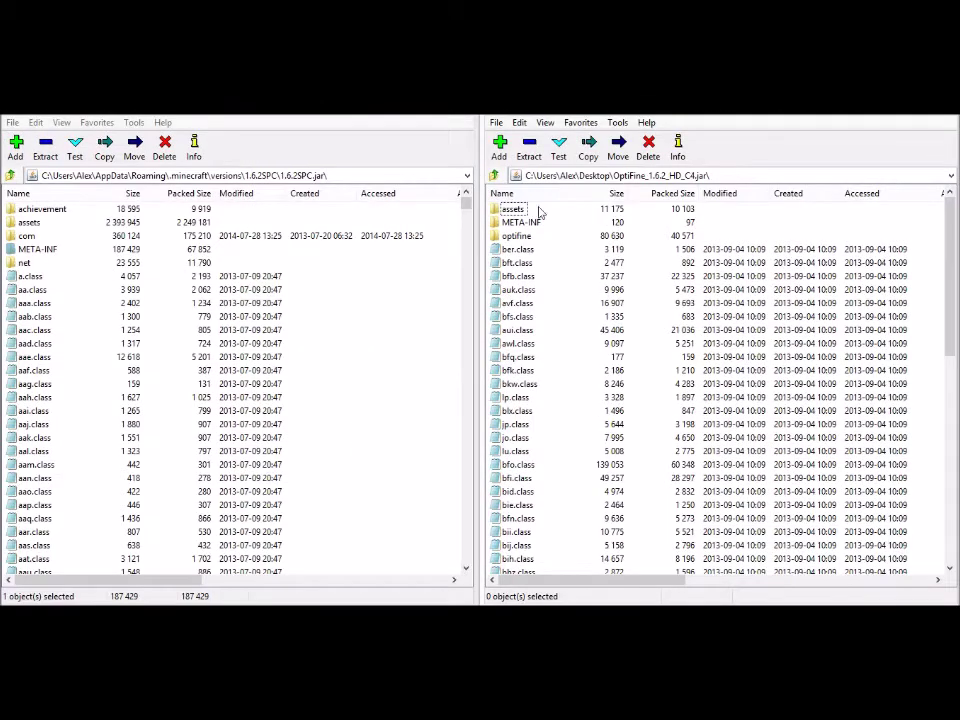
Step: Copy everything from the OptiFine archive into 1.6.2SPC.jar and close the OptiFine archive window
left_click_drag(588, 216, 493, 598)
left_click_drag(516, 506, 439, 497)
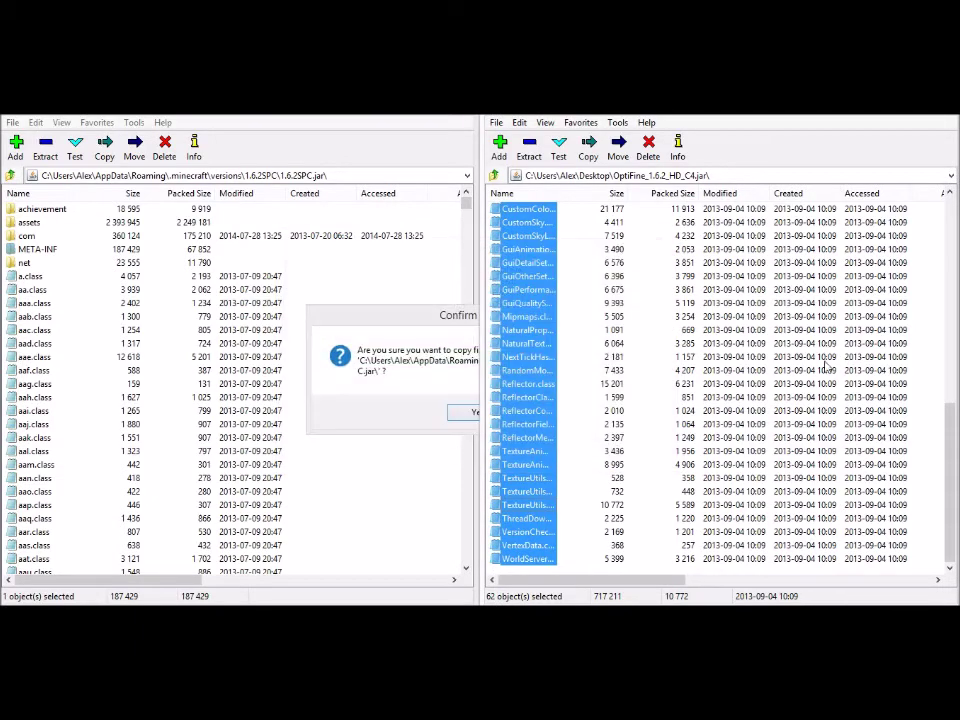
left_click(476, 412)
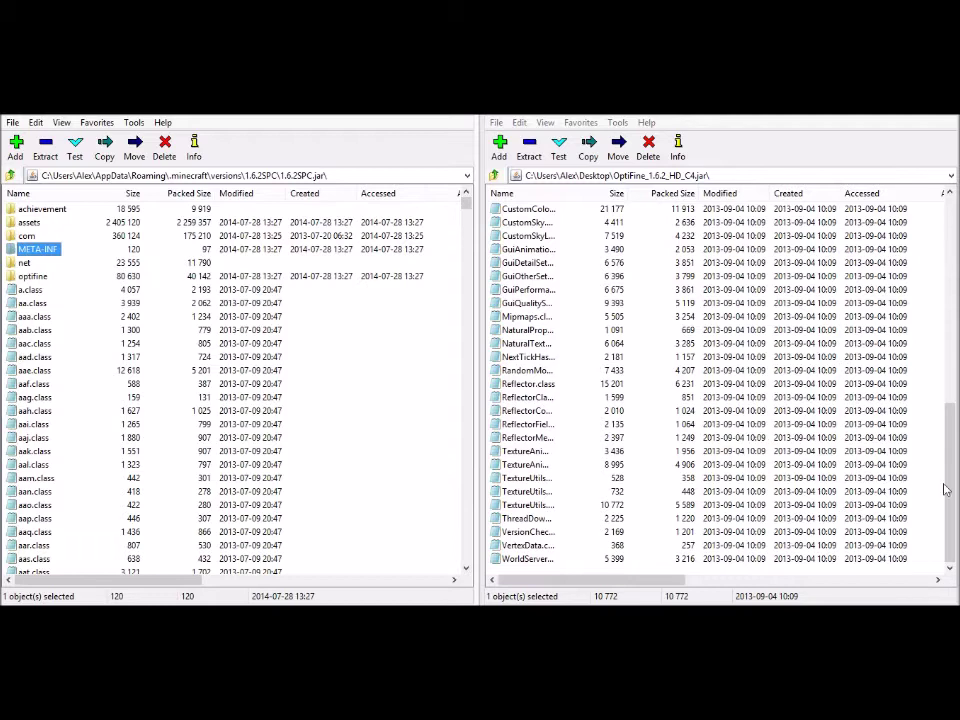
mouse_move(953, 487)
left_mouse_down()
mouse_move(953, 282)
mouse_move(953, 487)
left_mouse_up()
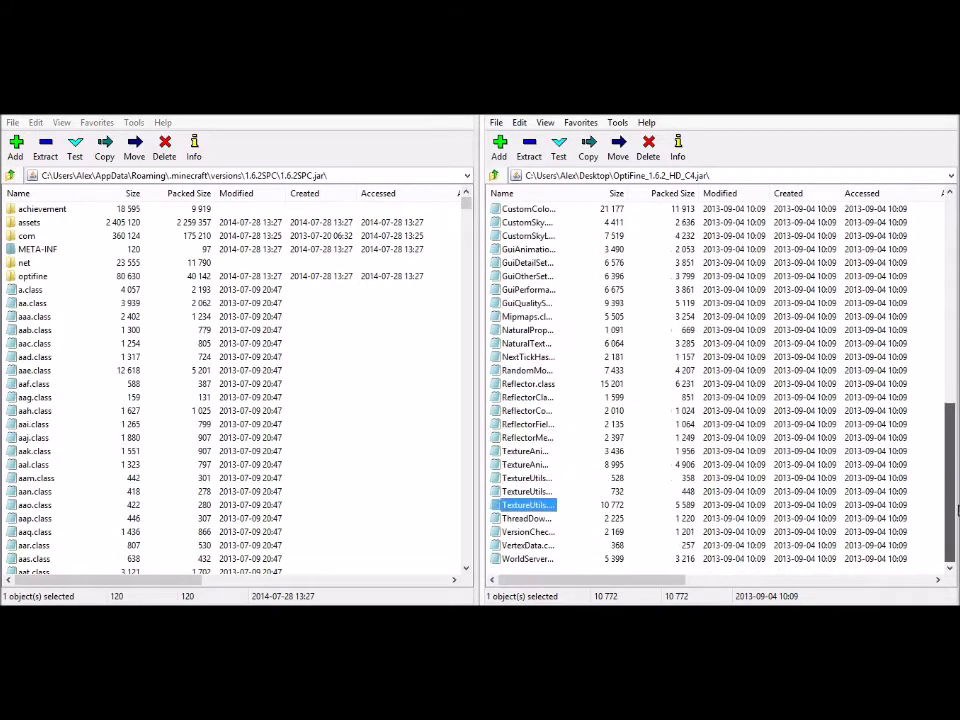
key("alt+F4")
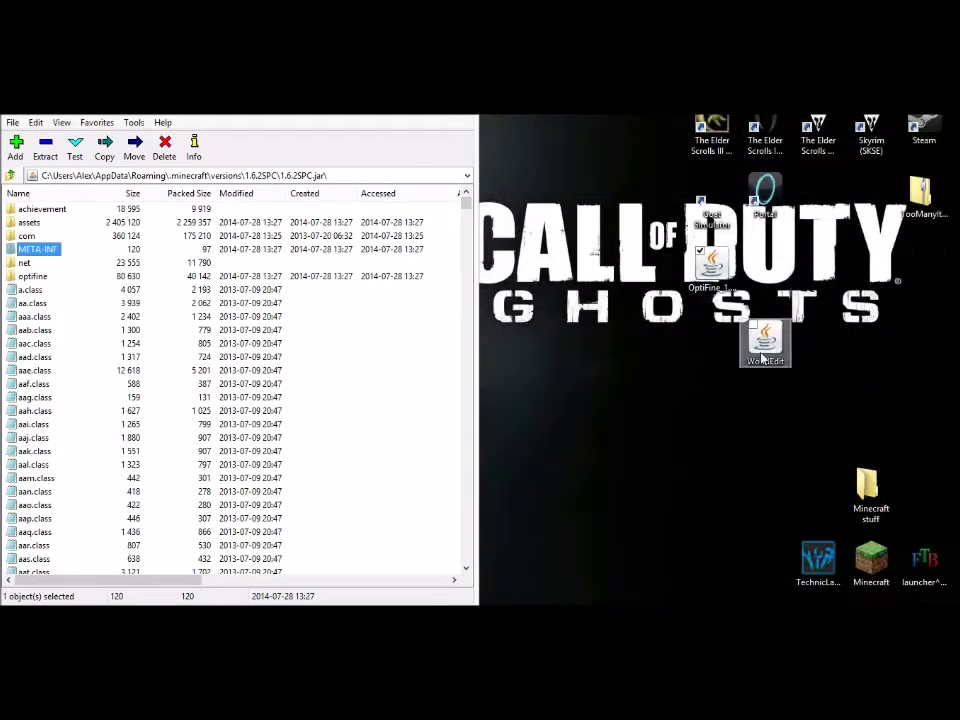
Step: Move the OptiFine and WorldEdit jars together to the free desktop area above the Minecraft stuff folder and close the 1.6.2SPC.jar archive
left_click(432, 120)
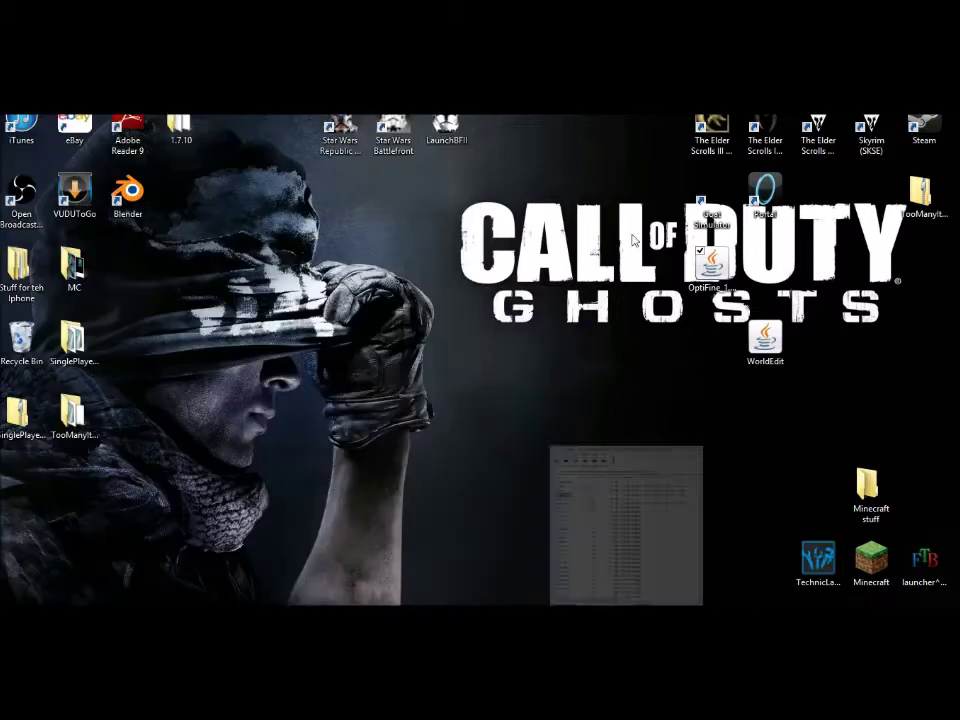
left_click_drag(740, 416, 792, 250)
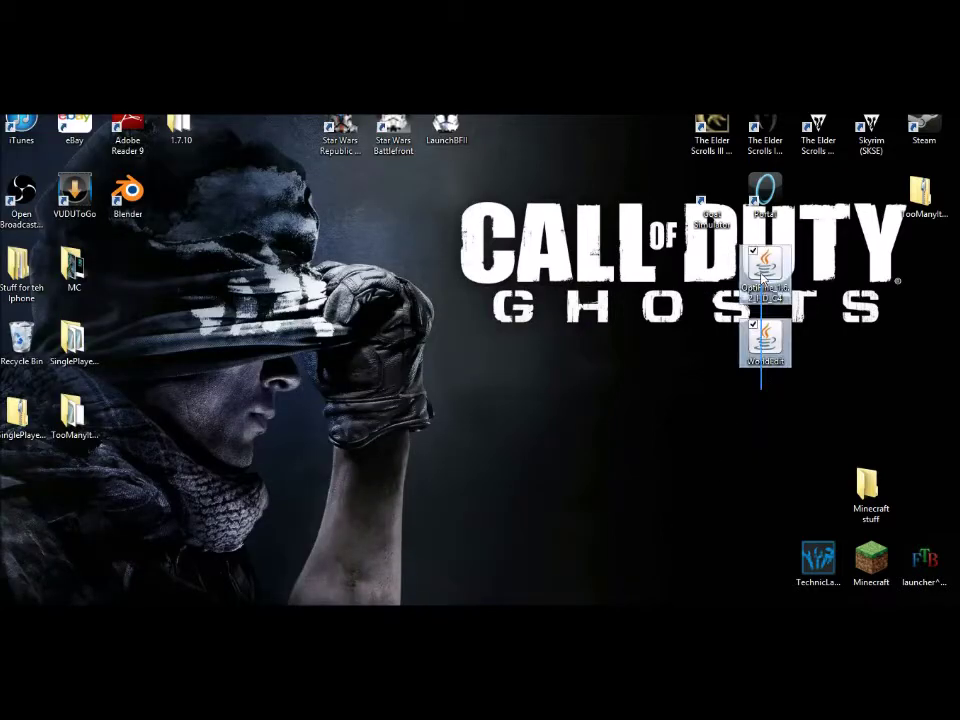
left_click_drag(790, 372, 686, 450)
left_click(734, 448)
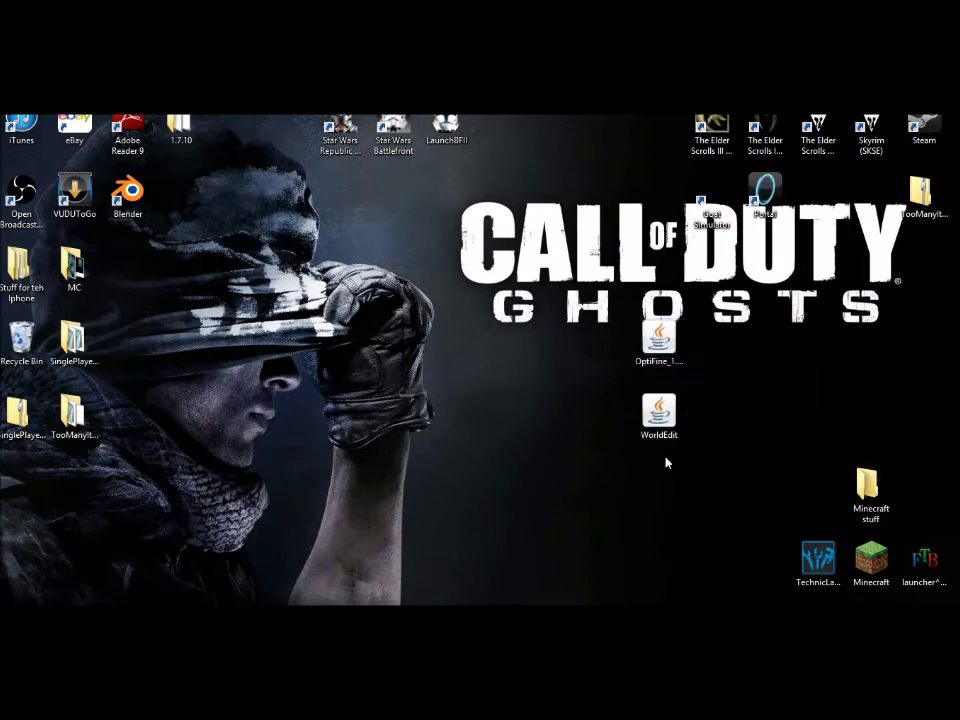
left_click_drag(666, 462, 630, 322)
left_click_drag(673, 398, 832, 398)
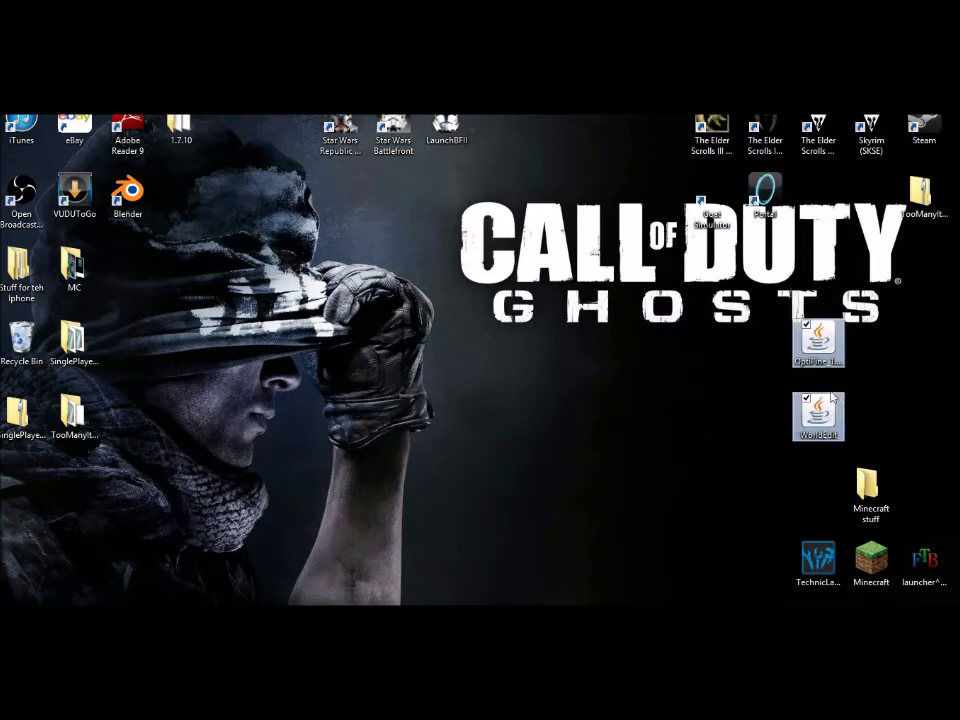
left_click(550, 454)
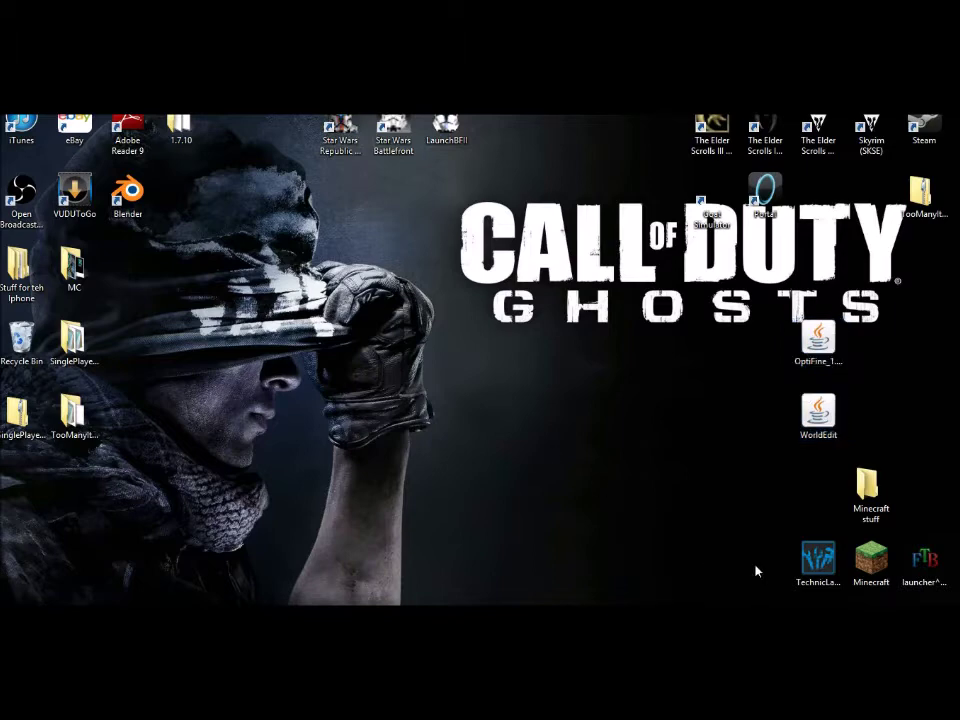
key("alt+Tab")
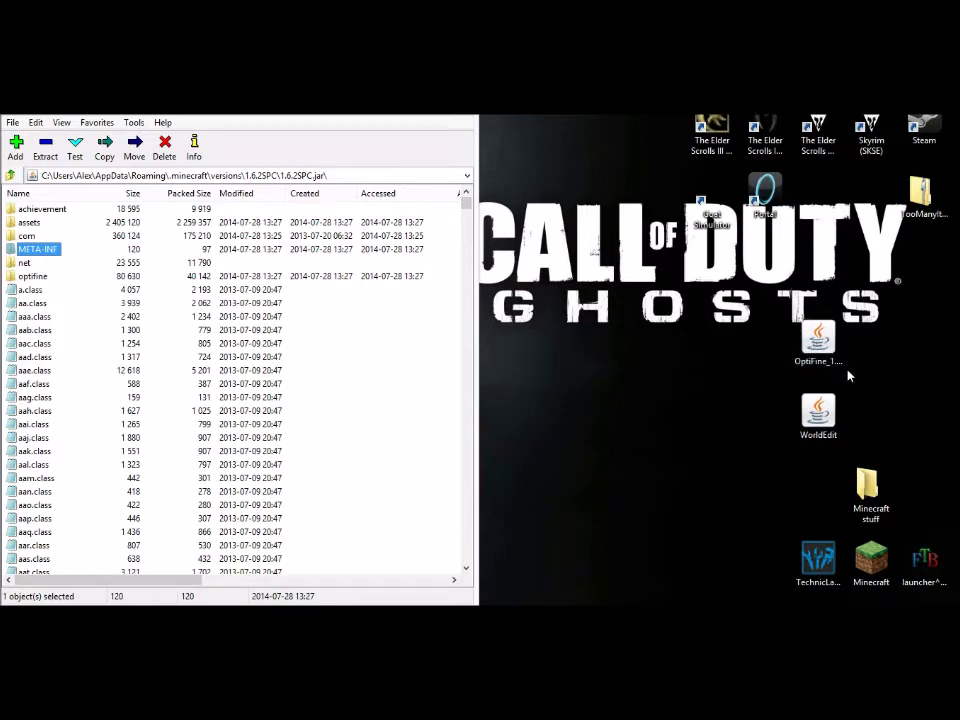
key("alt+F4")
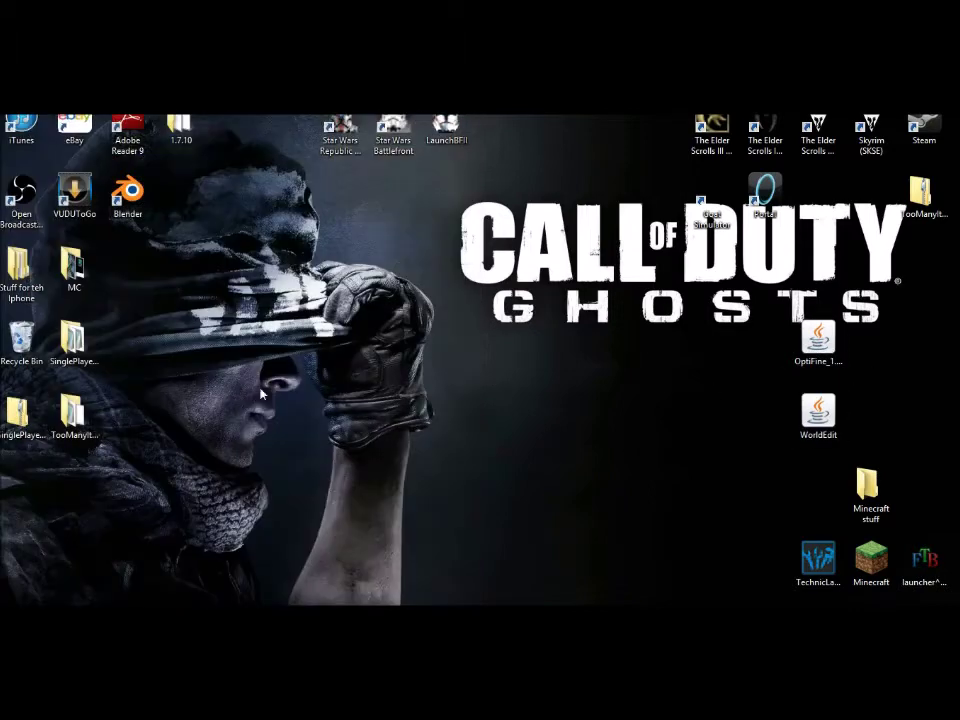
Step: Return to the 1.6.2SPC folder window, go up to the .minecraft folder, and delete its existing bin folder
mouse_move(105, 598)
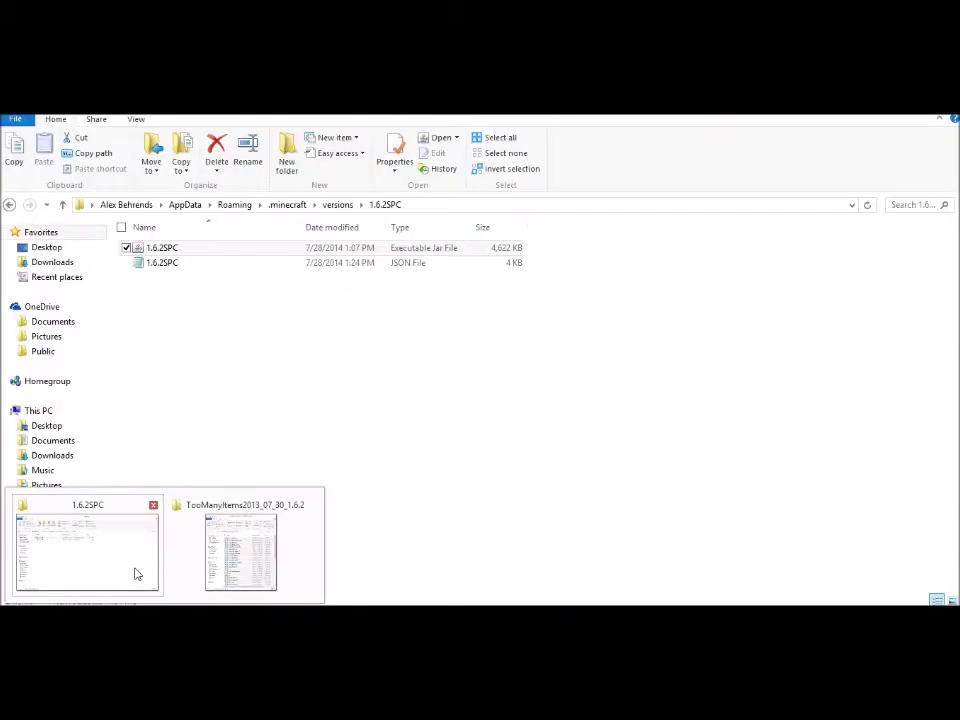
left_click(135, 573)
left_click(300, 206)
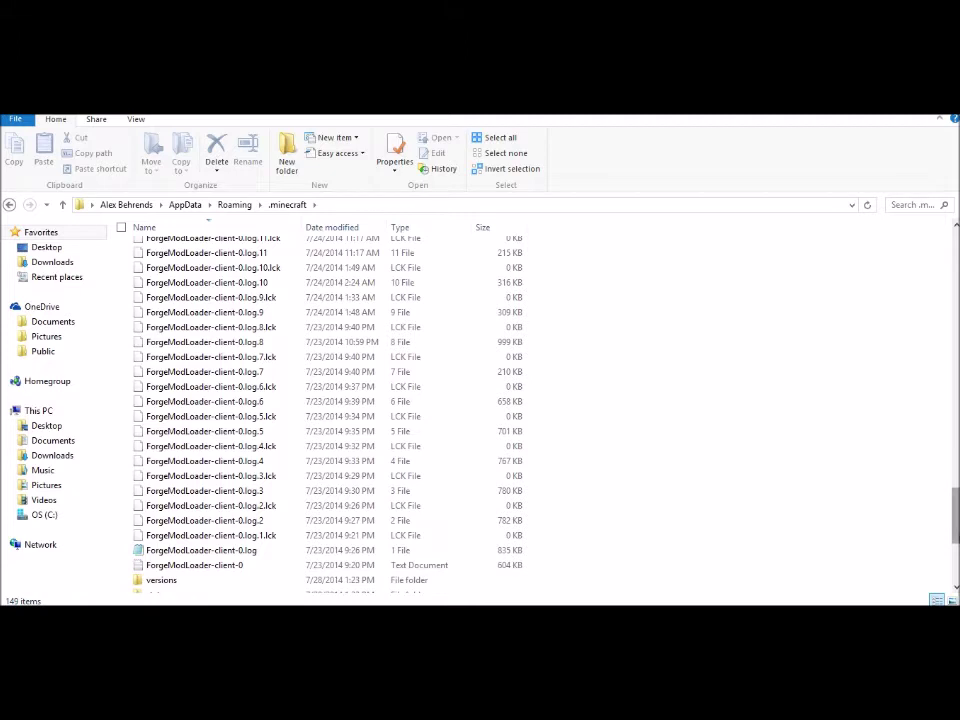
scroll(945, 575, "down", 5)
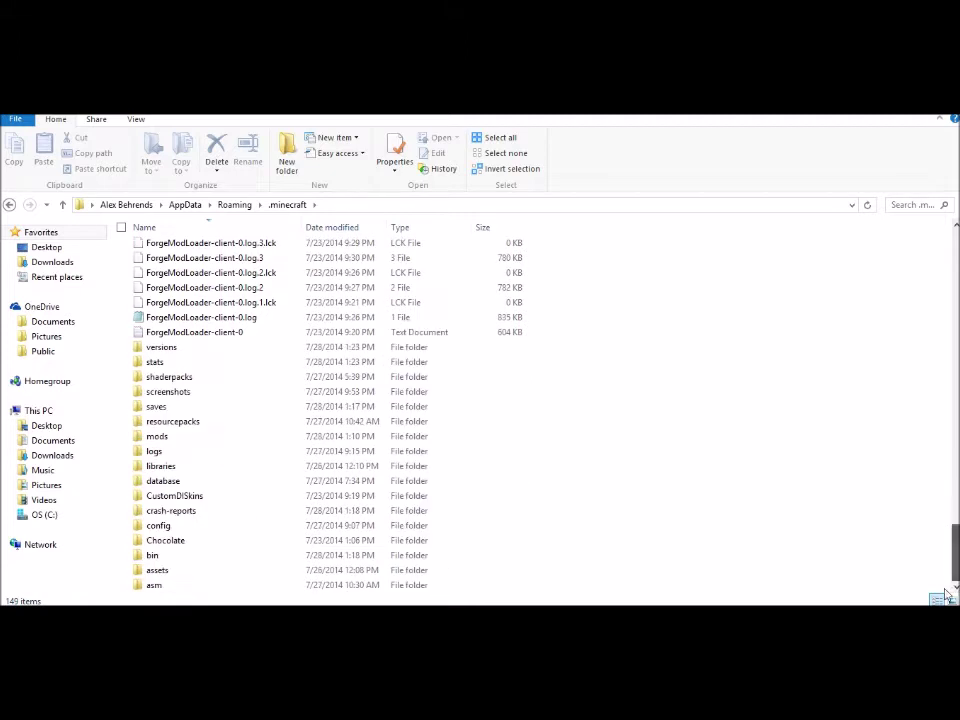
right_click(354, 560)
left_click(311, 514)
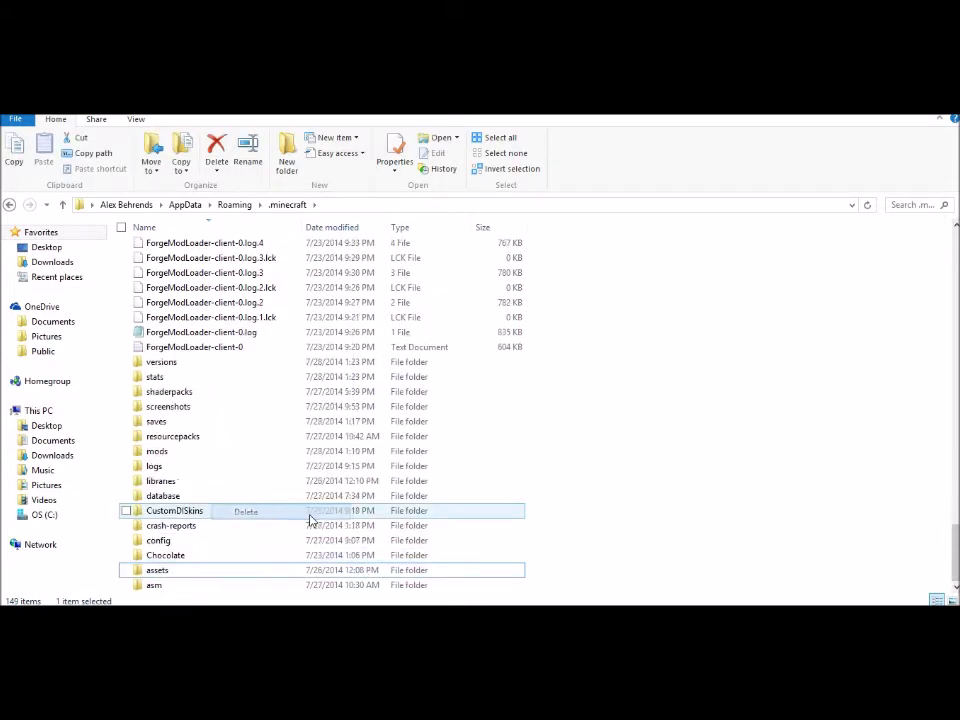
Step: Create a new folder named bin in the .minecraft folder
right_click(619, 512)
mouse_move(544, 480)
left_click(330, 301)
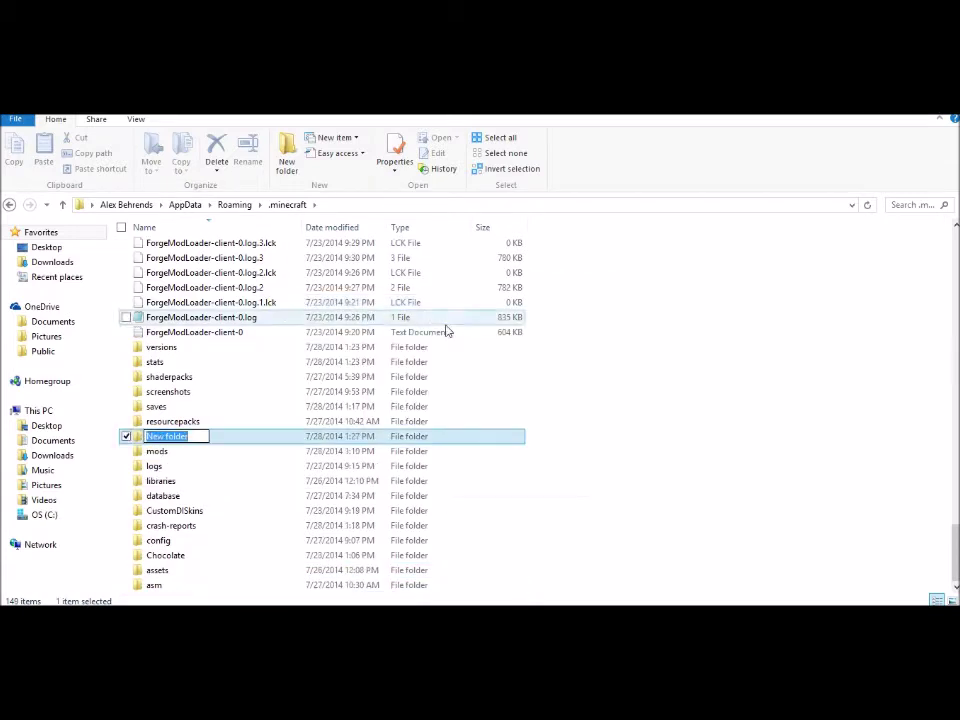
type("bin")
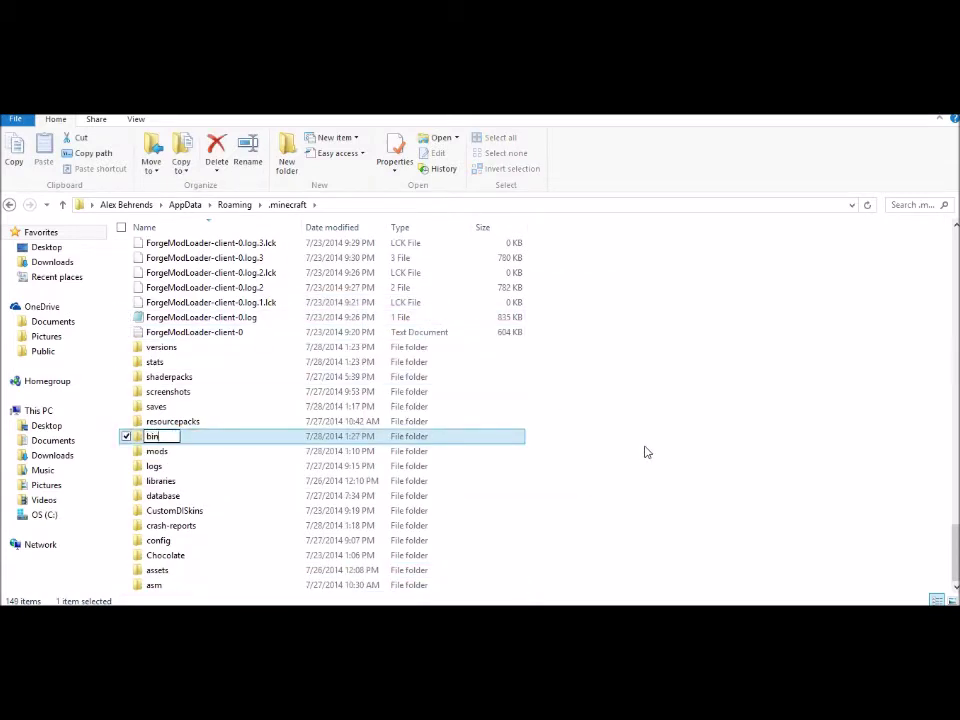
key("Return")
Step: Open the bin folder at half-screen width, move the OptiFine_1.6.2_HD_C4 and WorldEdit jars from the desktop into it, and close the window
double_click(482, 557)
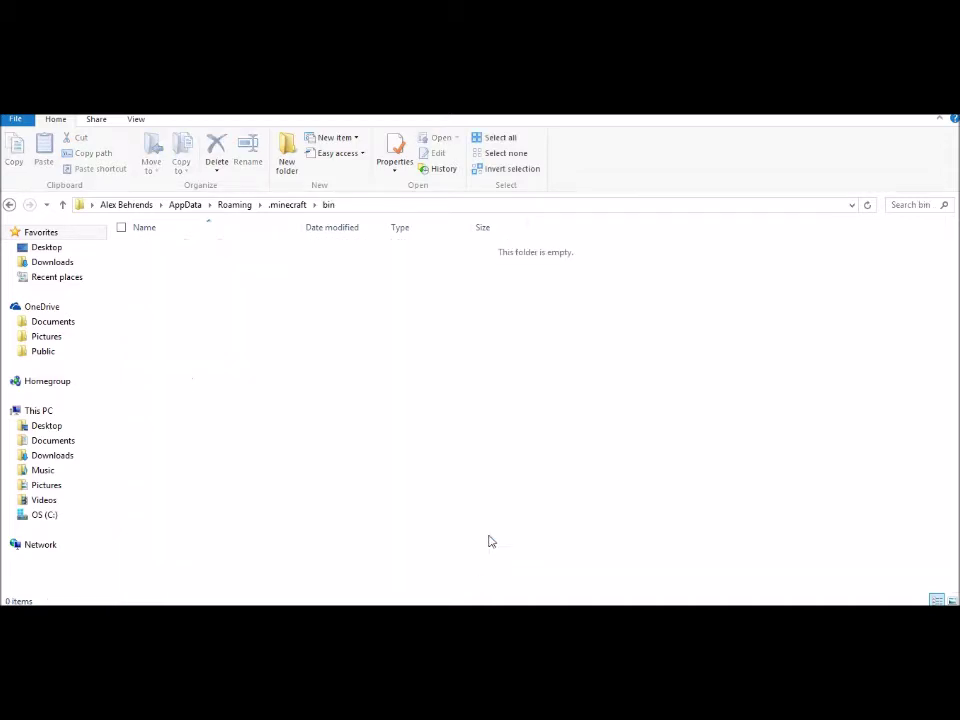
left_click_drag(754, 117, 2, 190)
left_click_drag(754, 321, 300, 460)
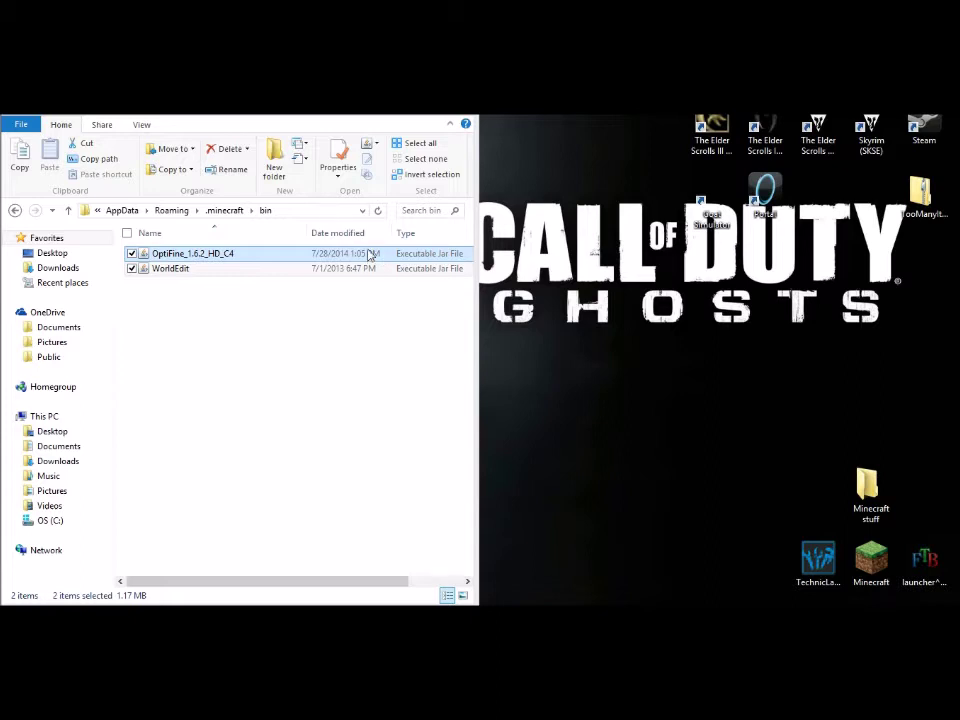
left_click(372, 338)
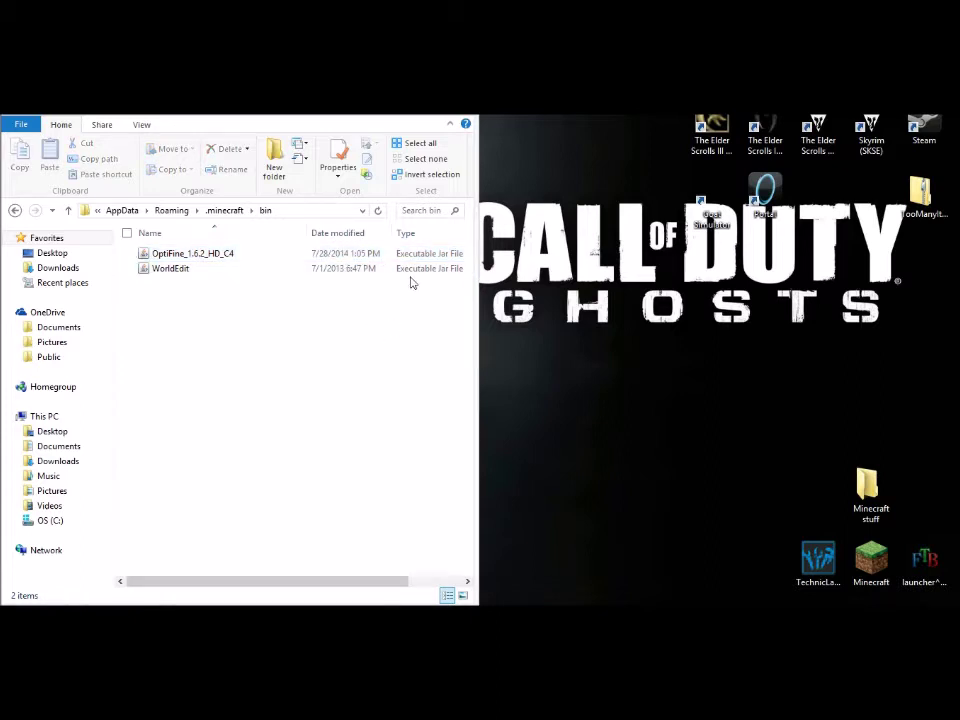
key("alt+F4")
Step: Move the zipped TooManyItems folder below the SinglePlayerCommands zip on the desktop and start the Minecraft launcher
left_click_drag(920, 192, 20, 497)
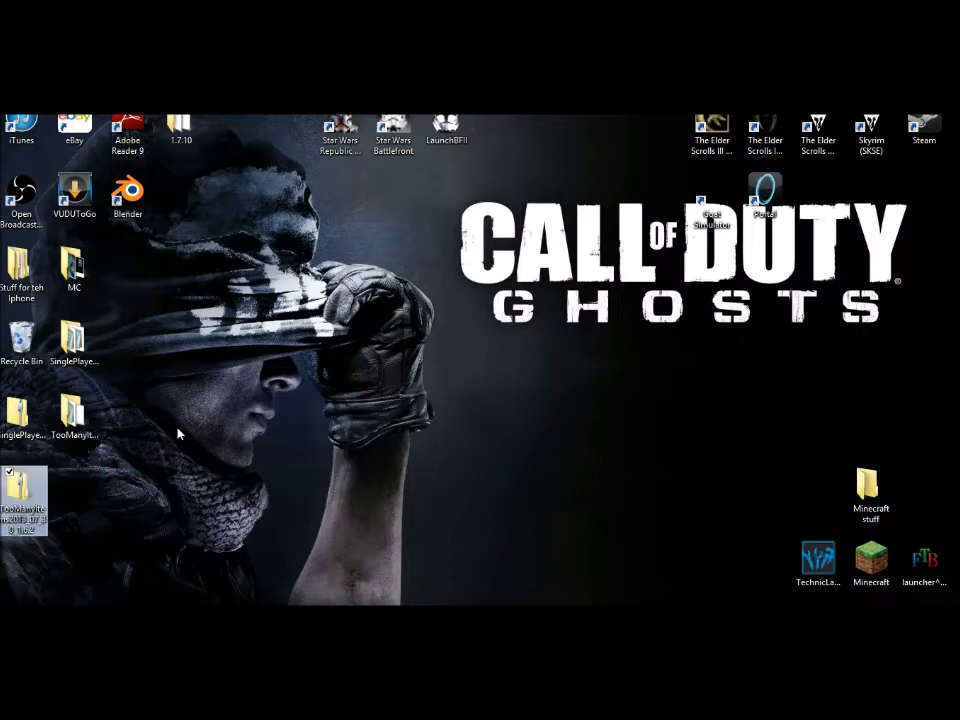
left_click(836, 560)
double_click(871, 560)
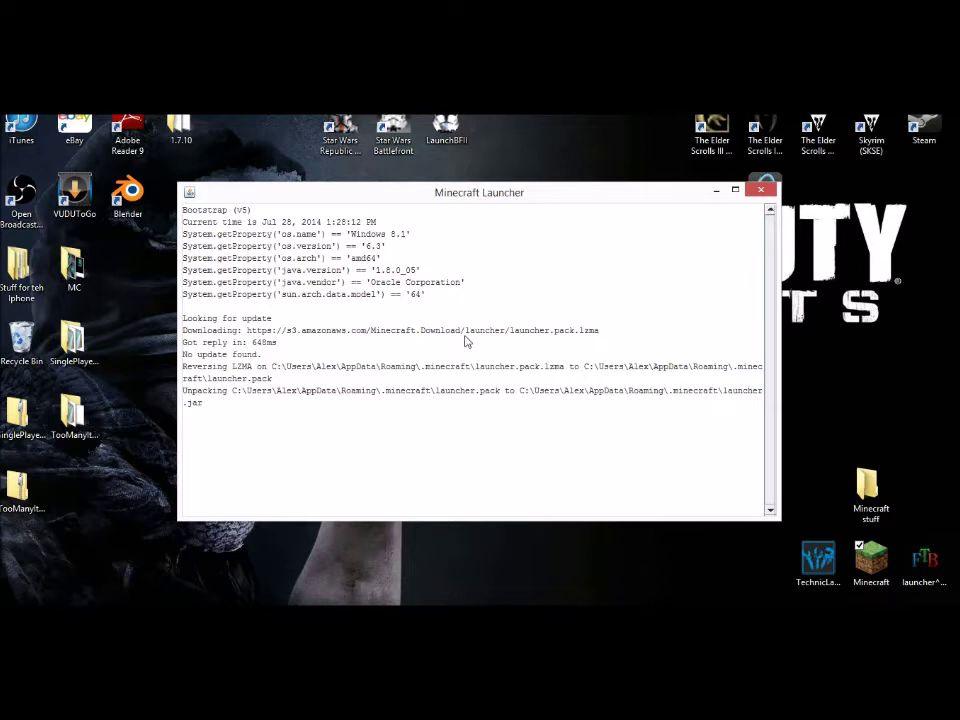
left_click_drag(362, 205, 356, 206)
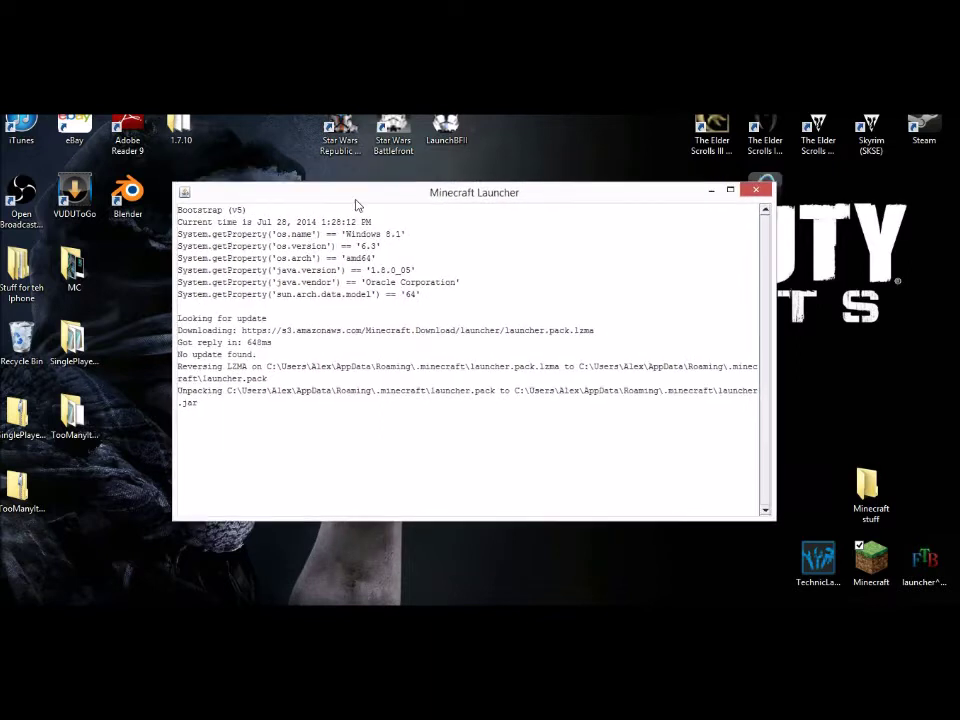
mouse_move(184, 133)
left_mouse_down()
mouse_move(127, 437)
mouse_move(58, 508)
mouse_move(74, 498)
mouse_move(110, 230)
mouse_move(180, 125)
left_mouse_up()
left_click_drag(178, 210, 296, 203)
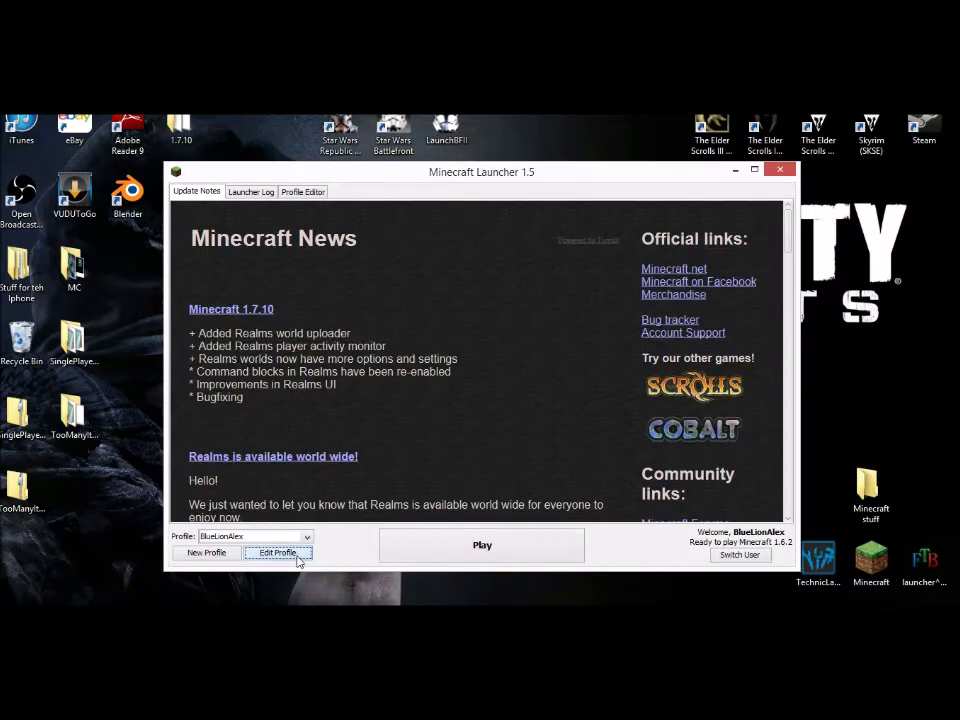
Step: Edit the current launcher profile to use version release 1.6.2SPC and save the profile
left_click(280, 553)
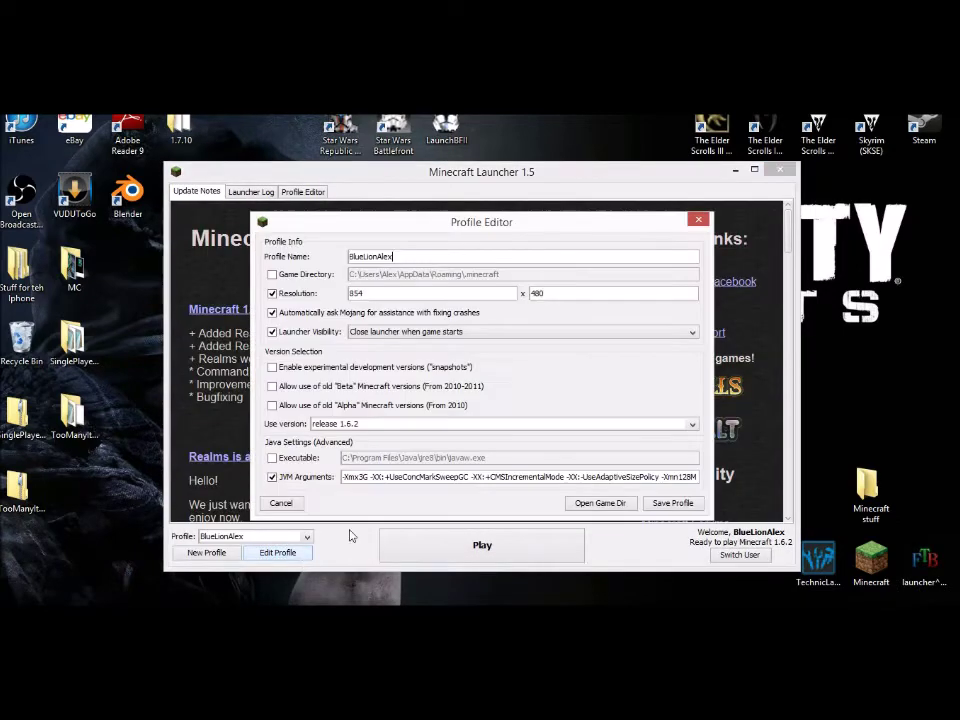
left_click(380, 424)
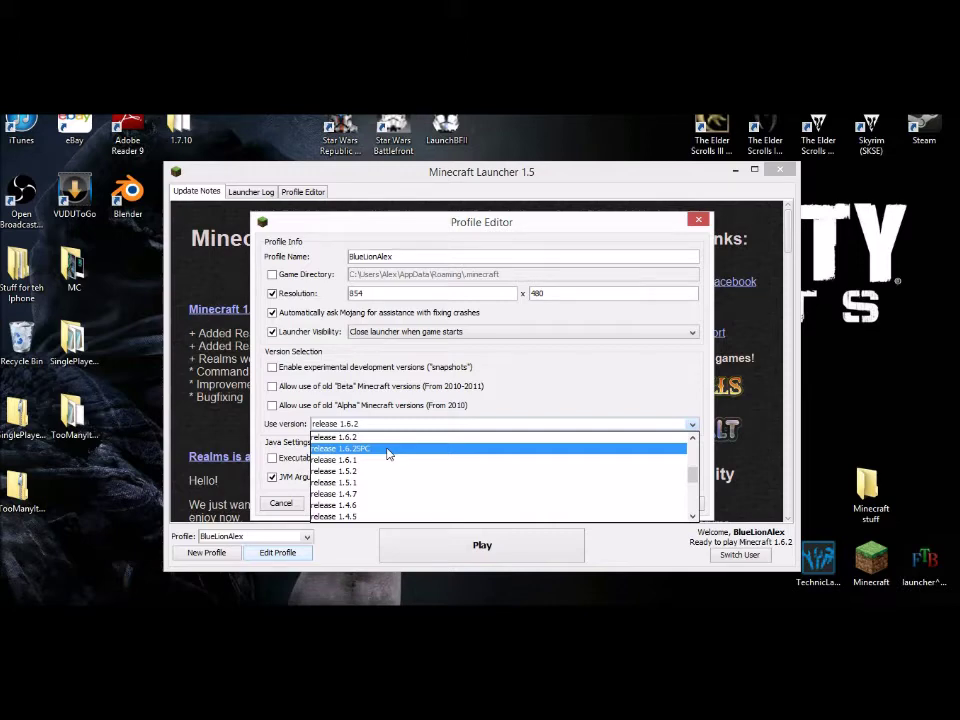
left_click(389, 450)
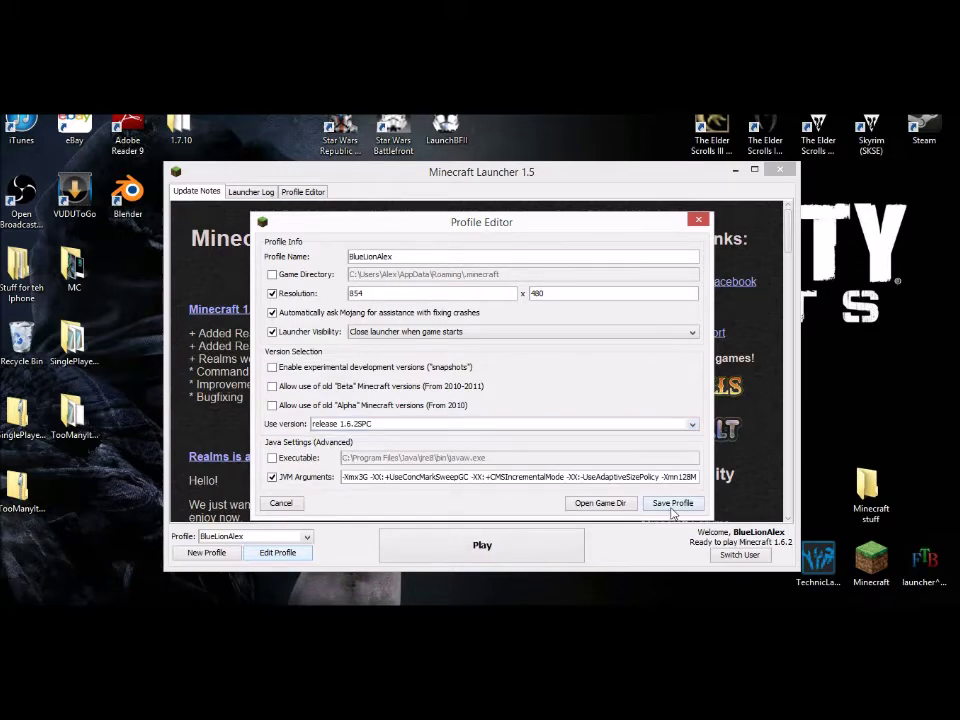
left_click(671, 510)
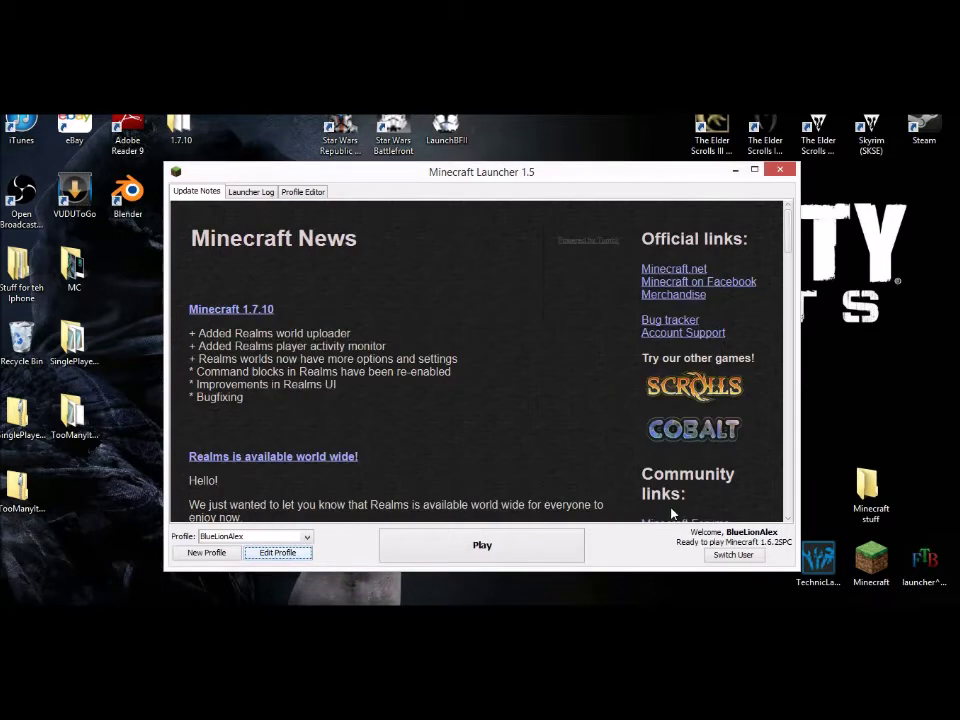
Step: Reopen the profile settings to check the JVM arguments and selected version, saving the profile each time
left_click(272, 552)
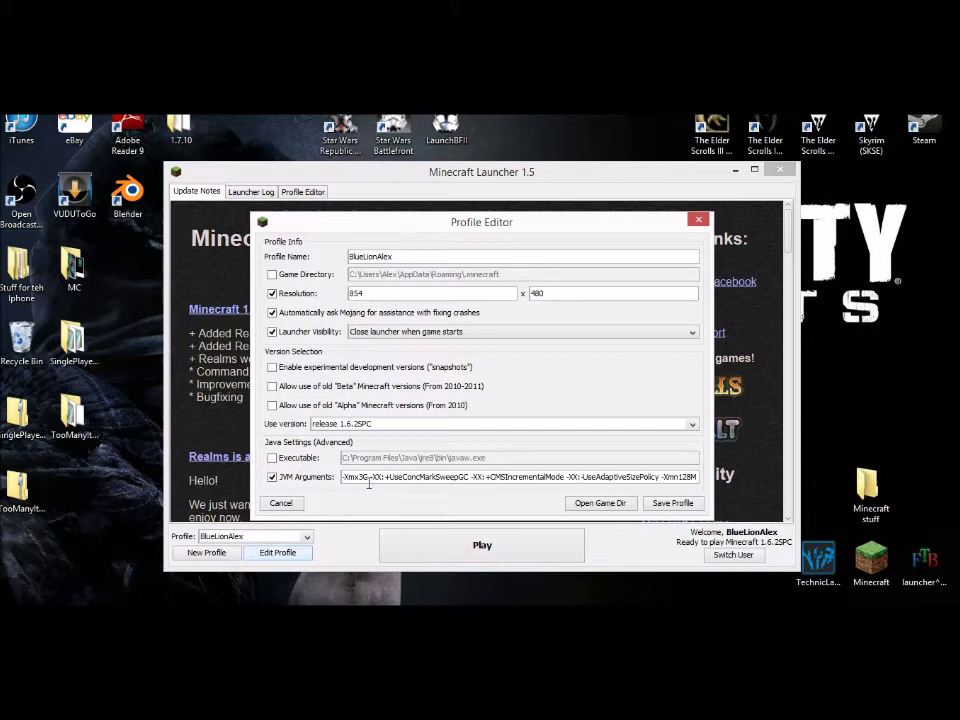
left_click(362, 476)
left_click(664, 502)
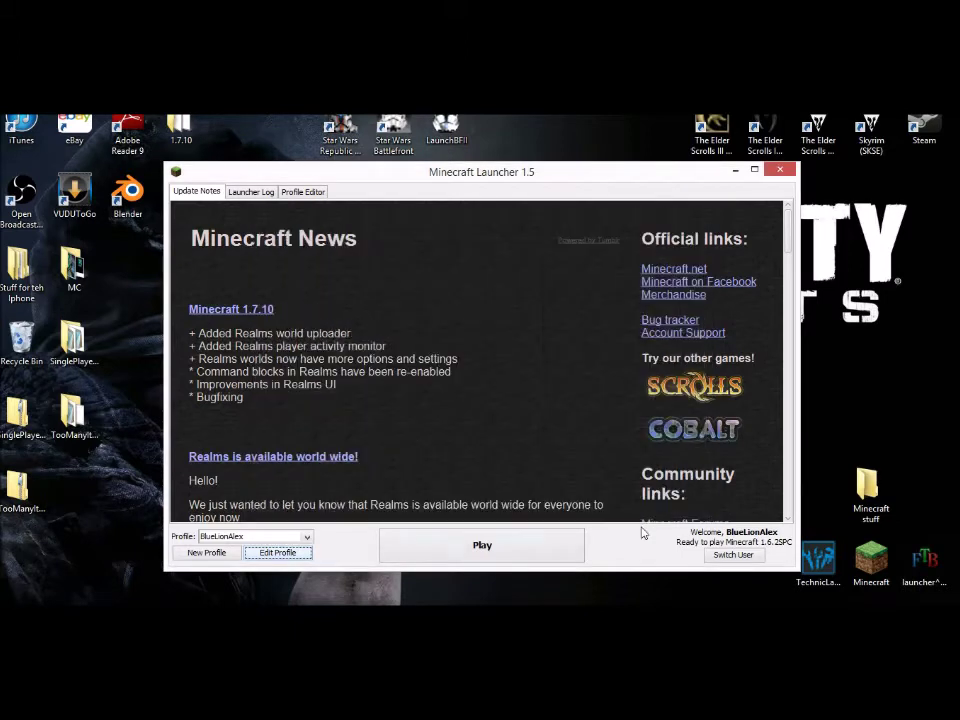
left_click(306, 553)
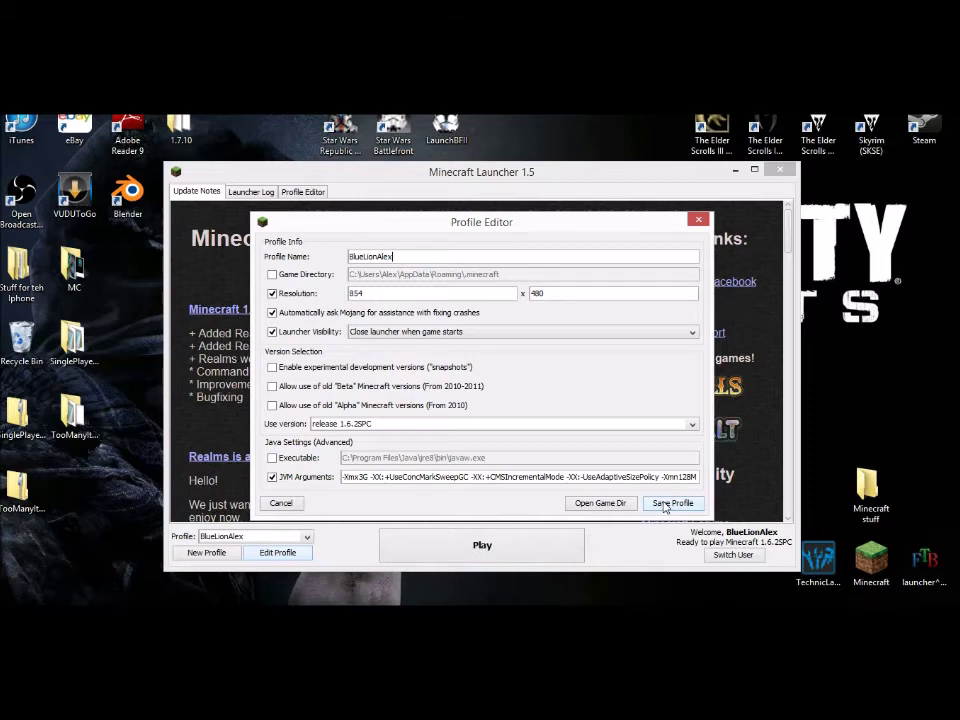
left_click(663, 504)
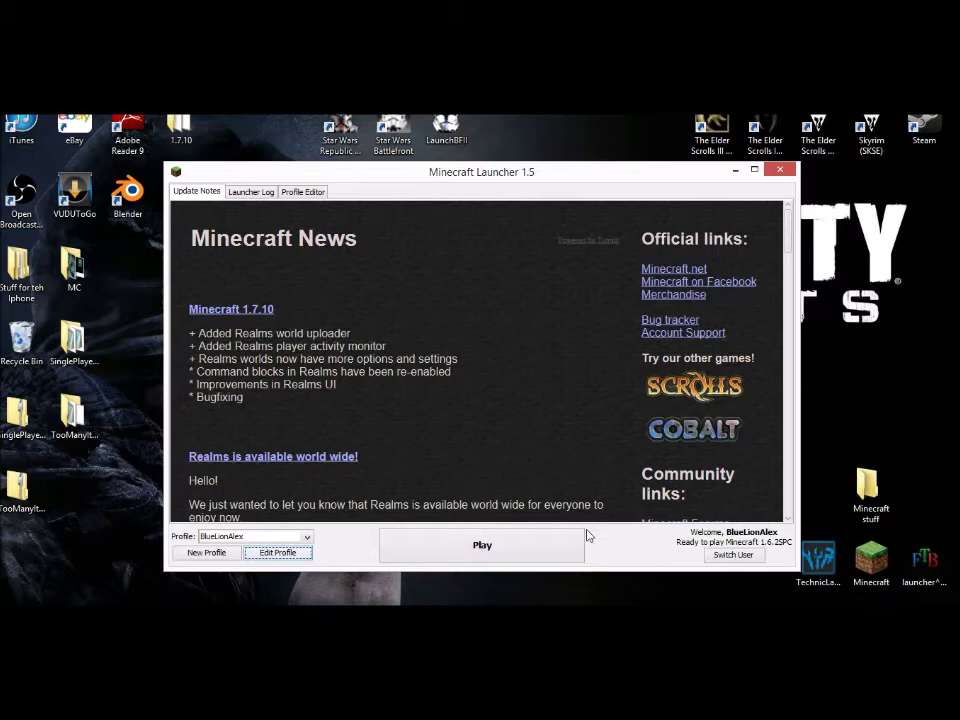
Step: Launch the game with the current profile and move the unzipped SinglePlayerCommands folder below the unzipped TooManyItems folder on the desktop
left_click(536, 542)
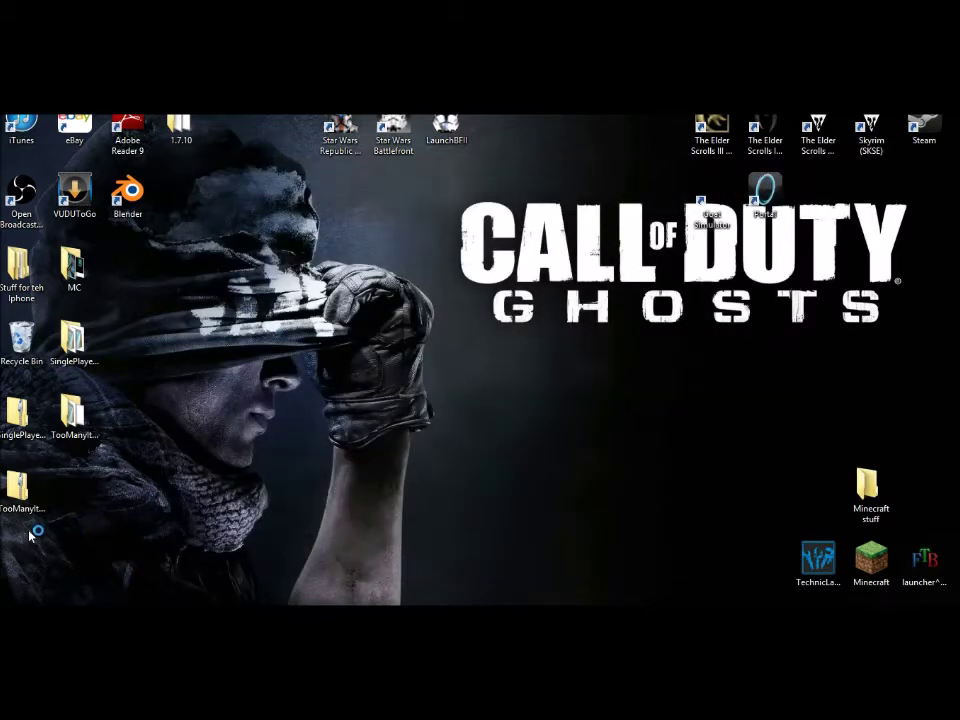
left_click_drag(4, 532, 120, 425)
left_click_drag(72, 340, 58, 476)
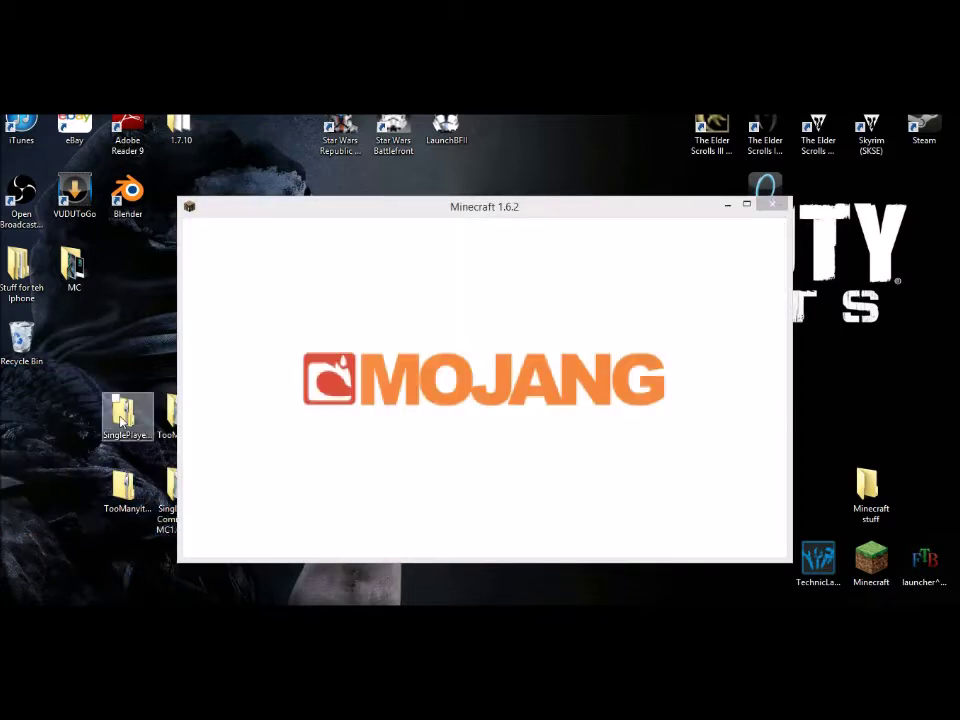
left_click_drag(75, 401, 210, 525)
left_click_drag(125, 420, 22, 420)
left_click(117, 371)
Step: Maximize the Minecraft game window and begin creating a new singleplayer world
left_click_drag(446, 208, 437, 199)
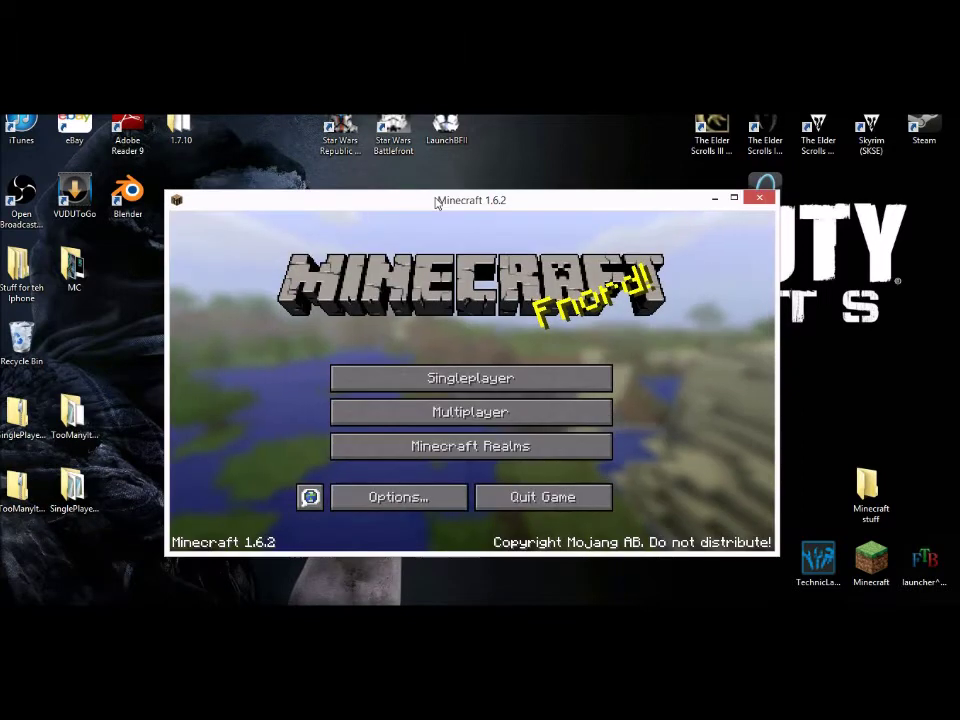
left_click(733, 200)
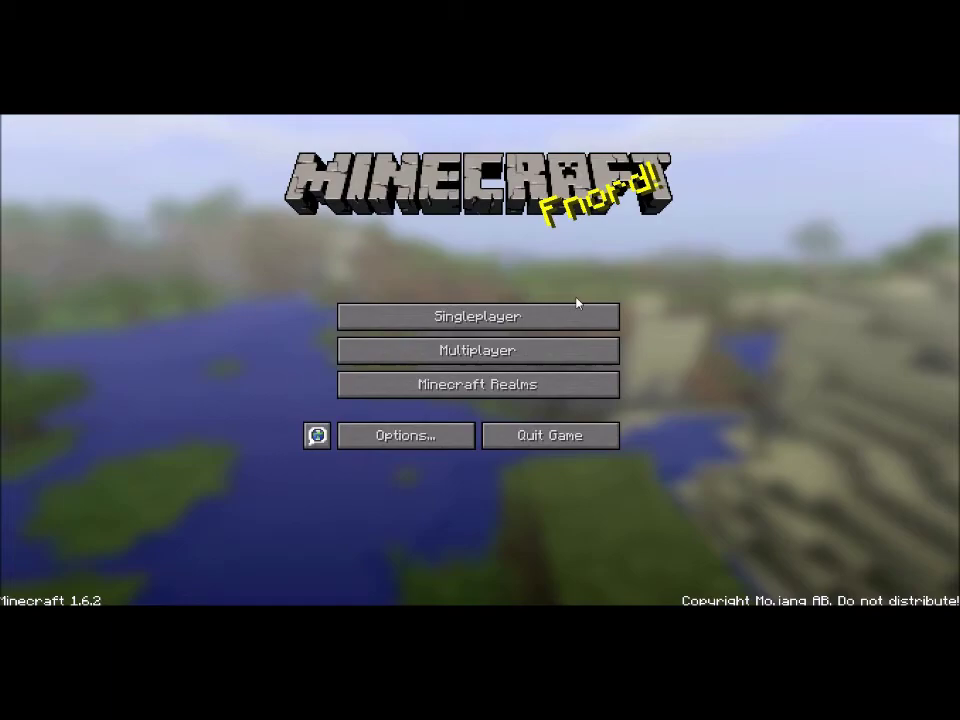
left_click(558, 328)
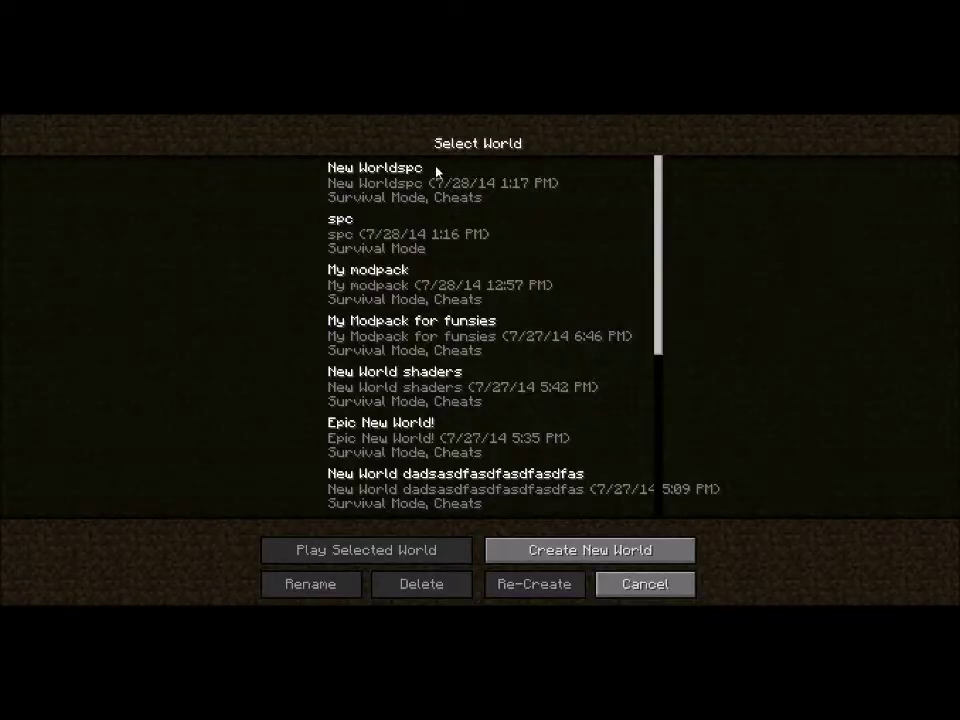
left_click(545, 553)
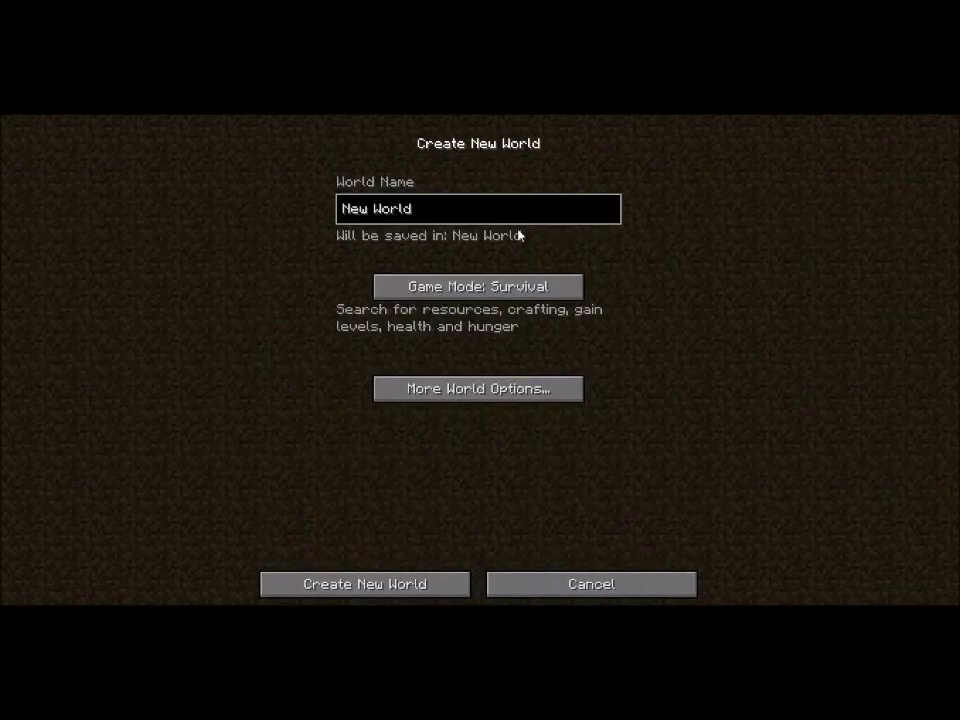
Step: Replace the default world name with "World edit"
key("BackSpace")
key("BackSpace")
key("BackSpace")
key("BackSpace")
key("BackSpace")
key("BackSpace")
key("BackSpace")
key("BackSpace")
key("BackSpace")
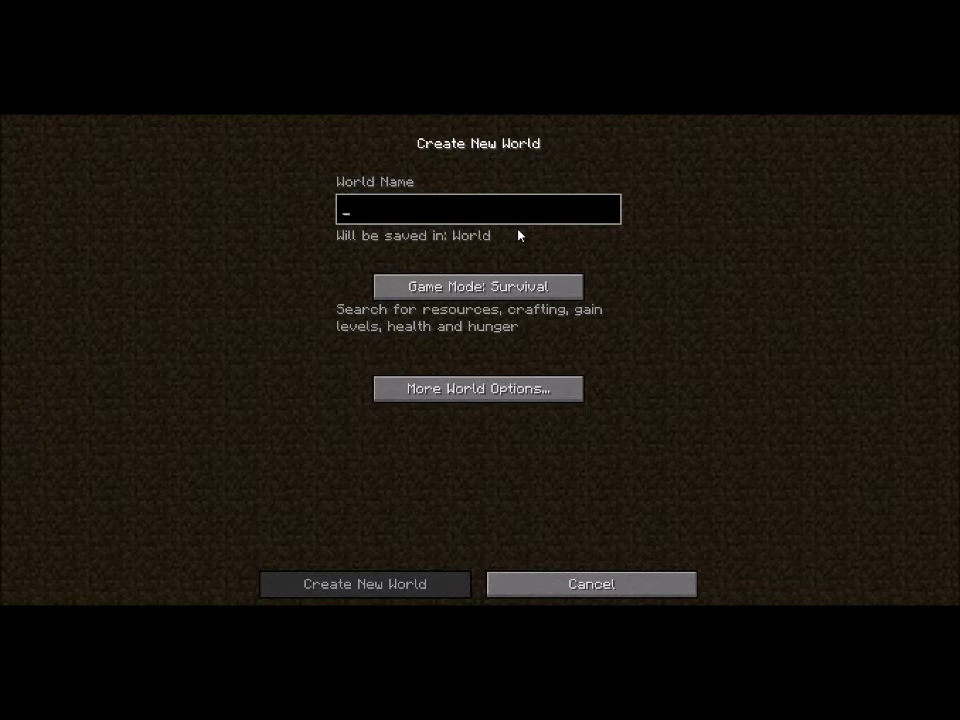
type("World 1")
key("BackSpace")
type("edit")
Step: Allow cheats in the world options and create the new world
left_click(455, 388)
left_click(431, 342)
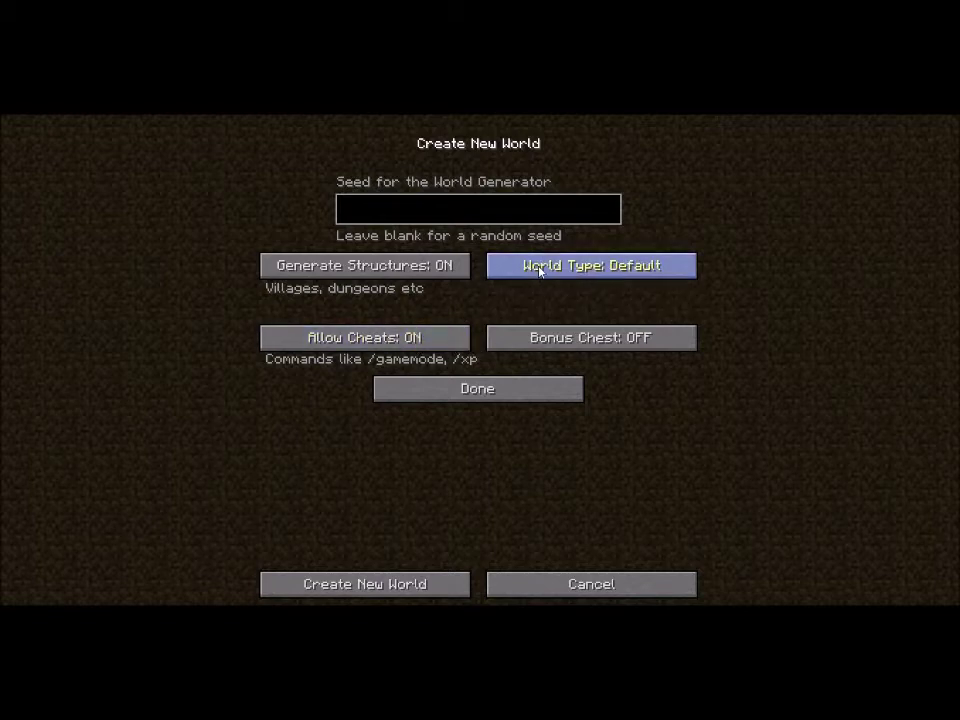
left_click(400, 584)
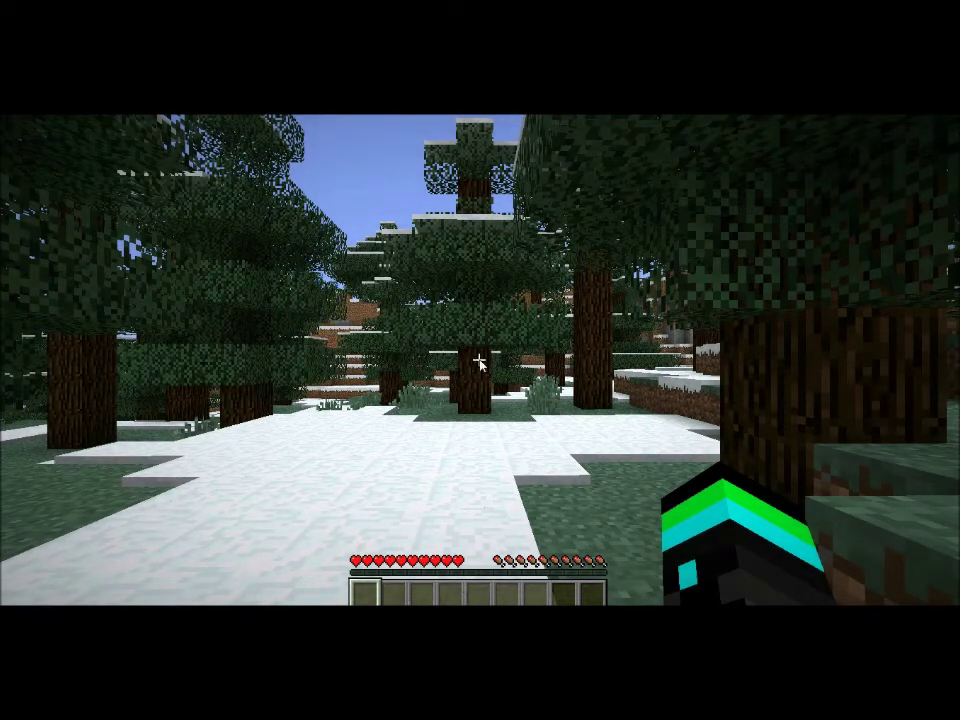
Step: Enter the game view and walk forward across the snow among the spruce trees
left_click(349, 454)
key("w")
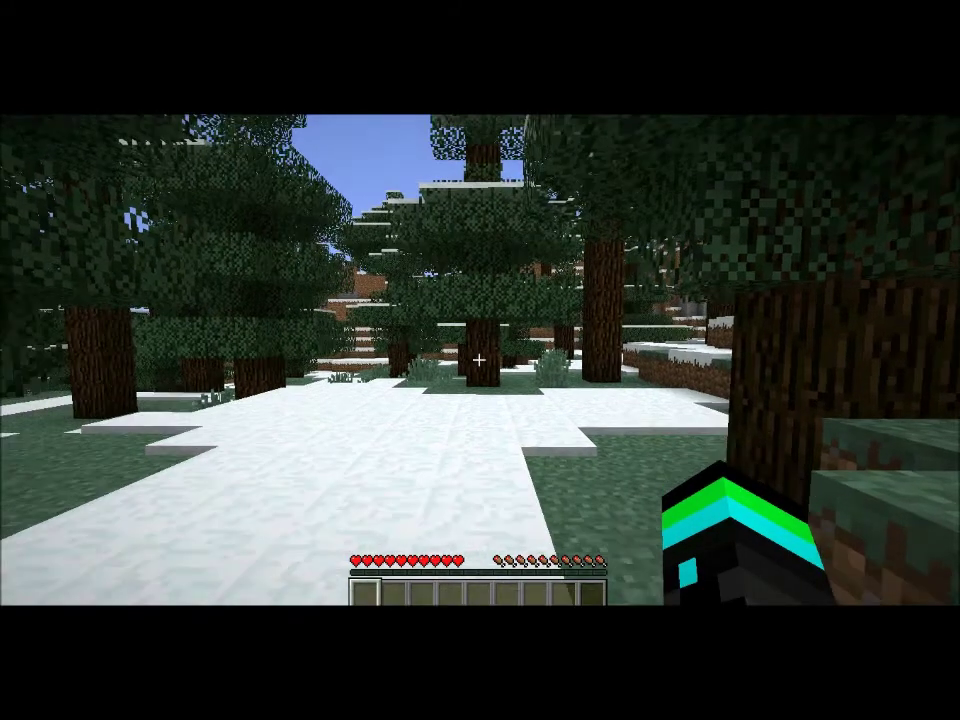
key("w")
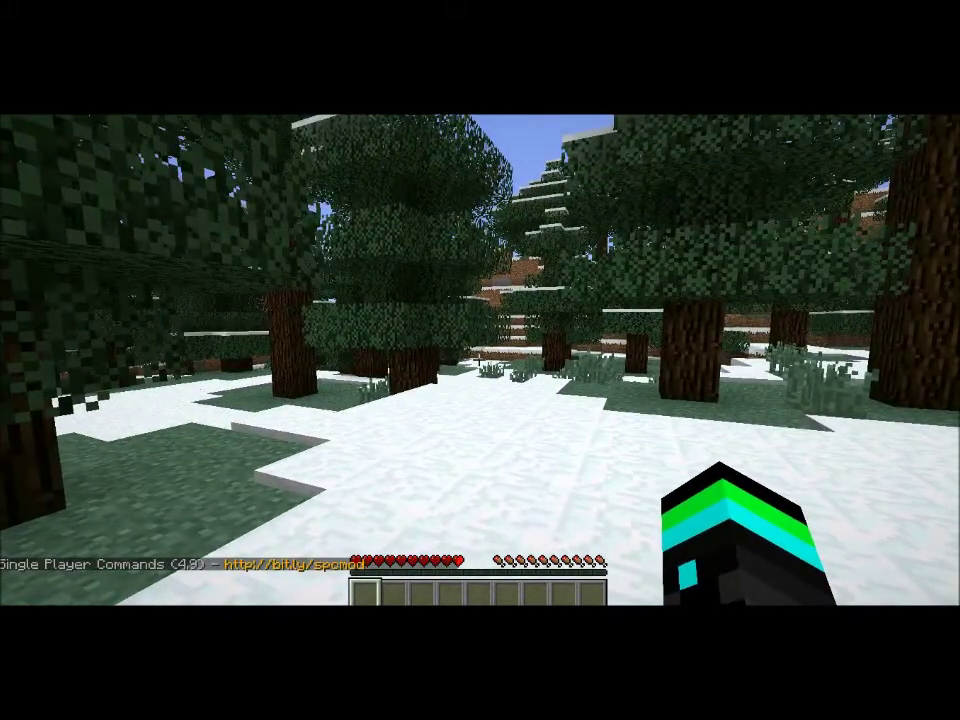